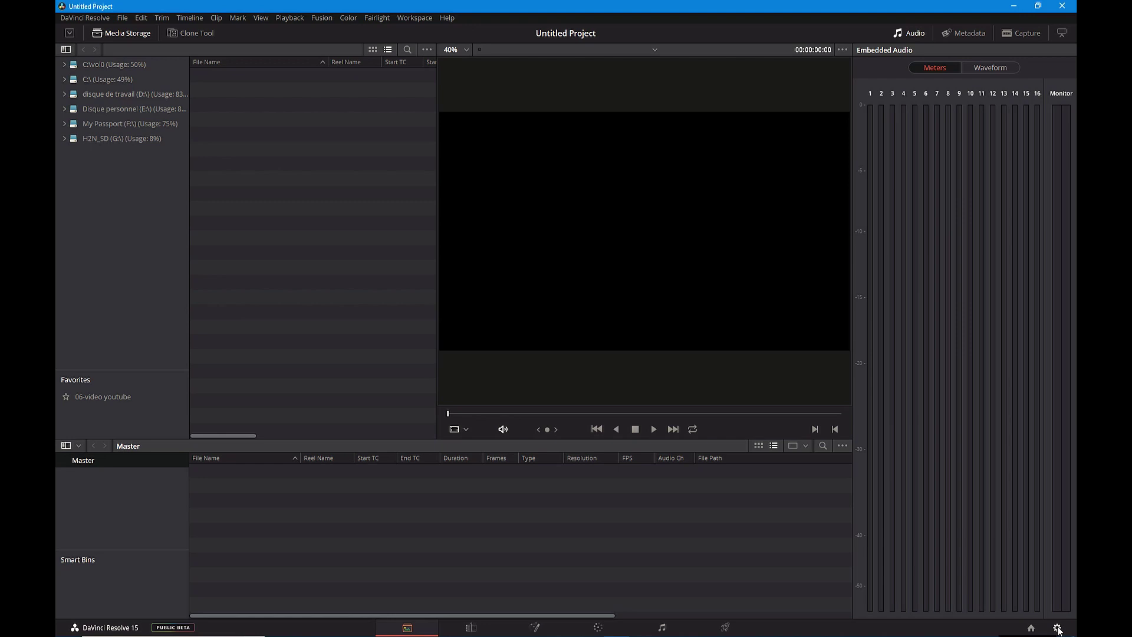
- Set the project's timeline frame rate to 25 frames per second and save the project settings
click(1058, 628)
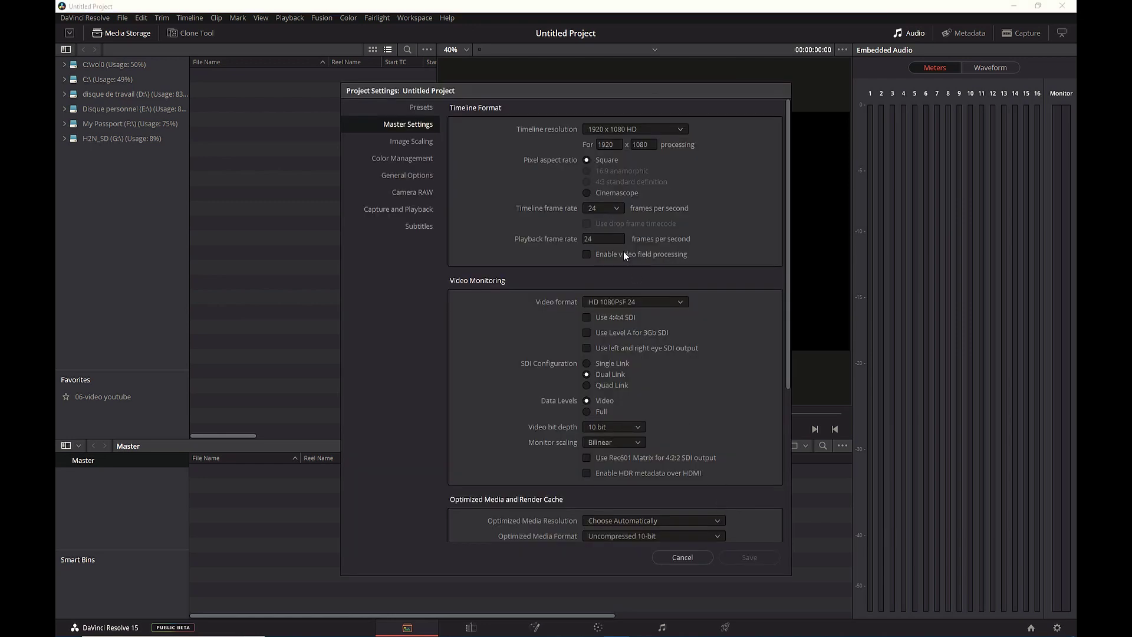
click(615, 207)
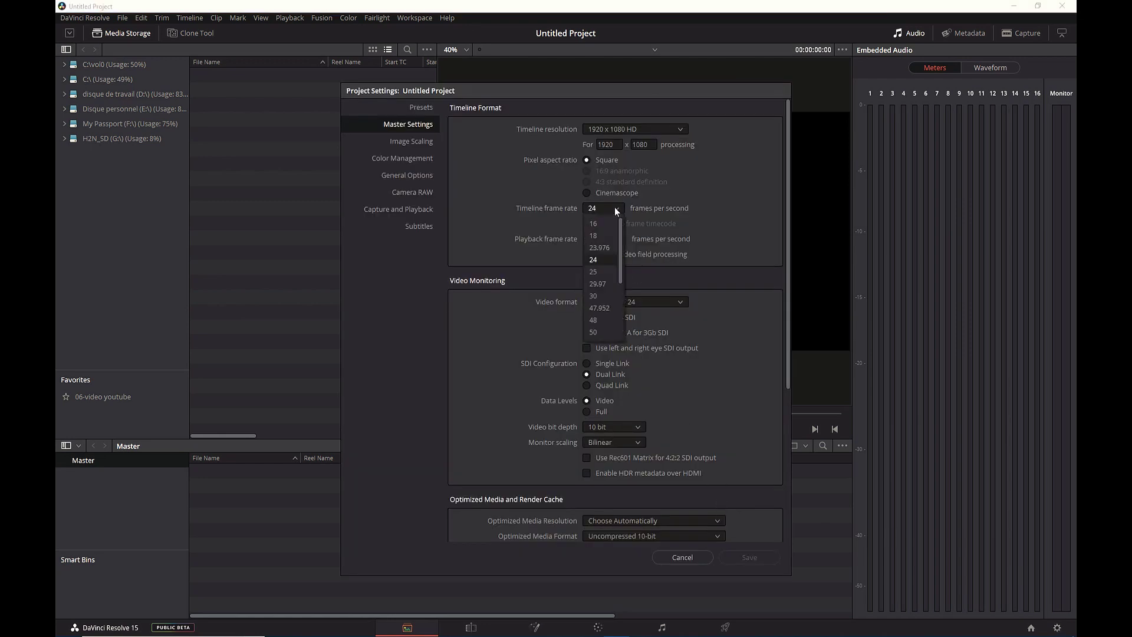
click(607, 271)
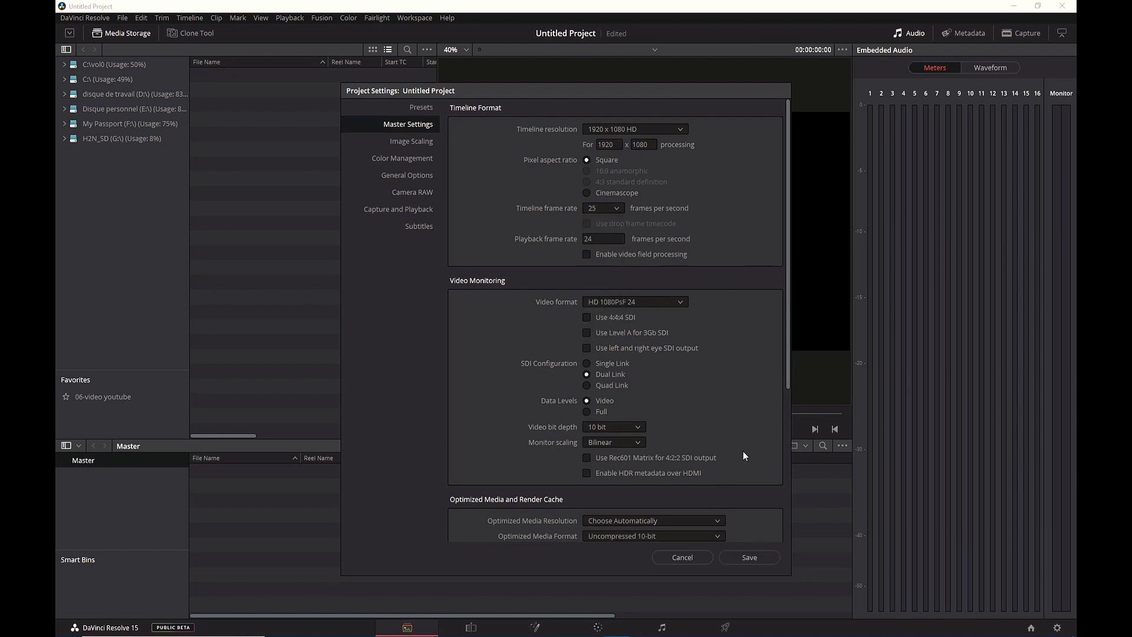
click(756, 559)
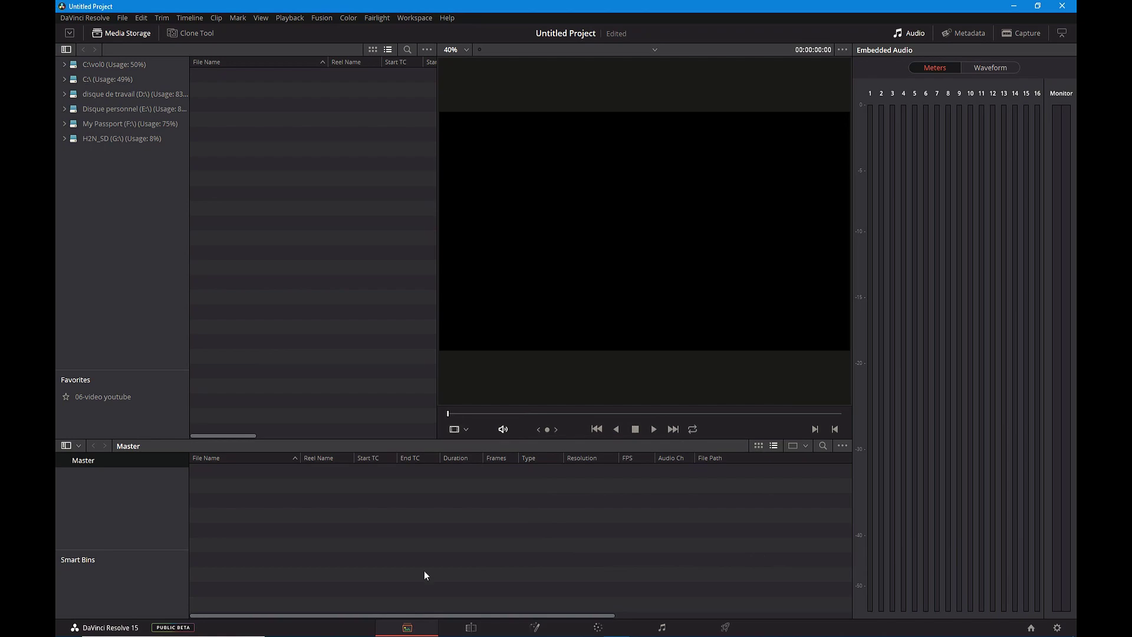
- Import 7A6A2790.MOV and 7A6A2794.MOV from the fichiers demo folder into the media pool, keeping the project's frame rate
click(420, 634)
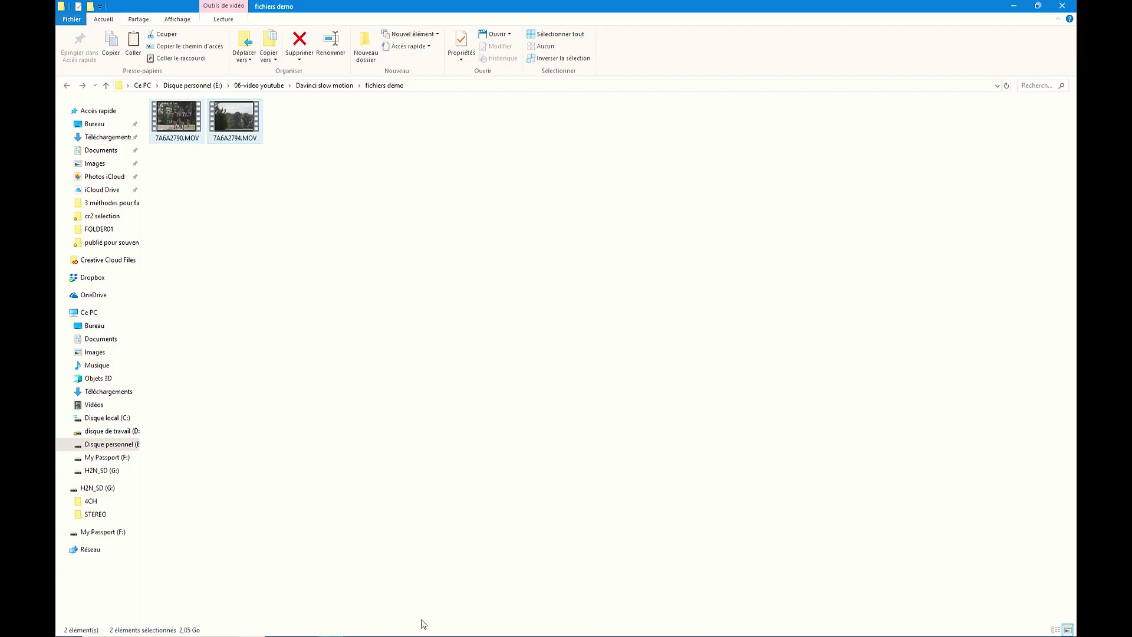
drag(242, 133, 560, 539)
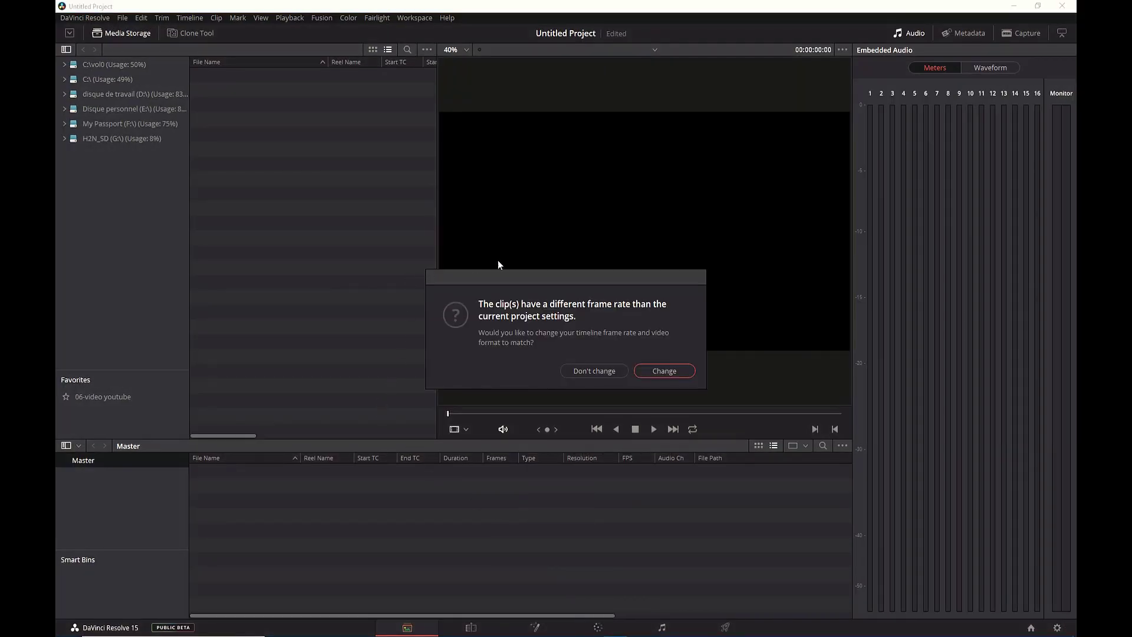
click(592, 371)
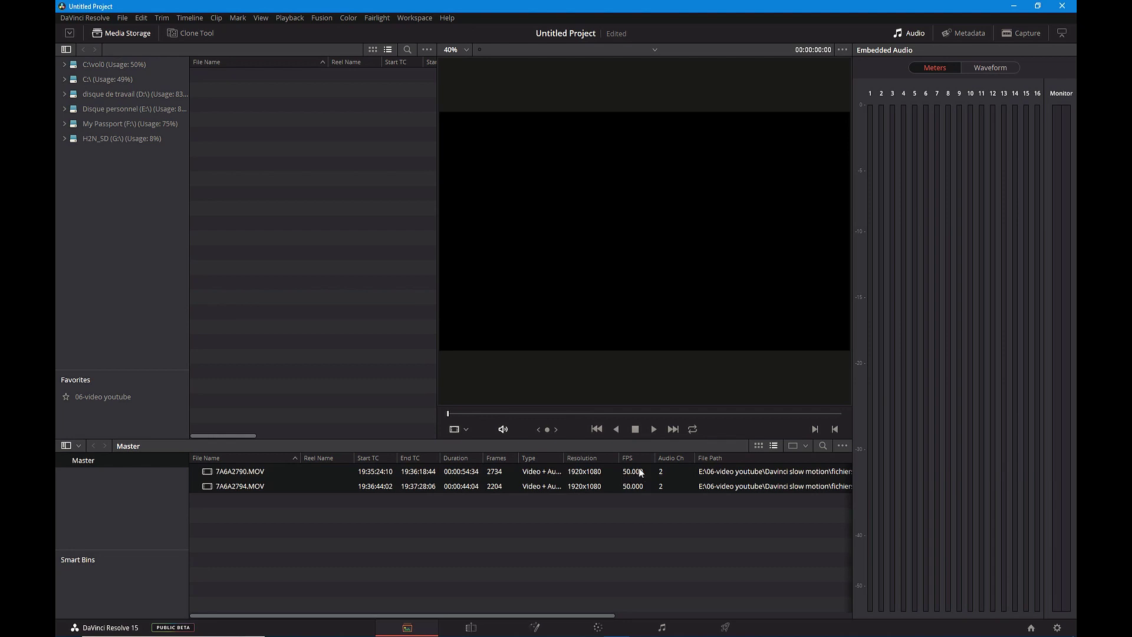
- On the Edit page, create a timeline from the clips 7A6A2790.MOV and 7A6A2794.MOV
click(472, 628)
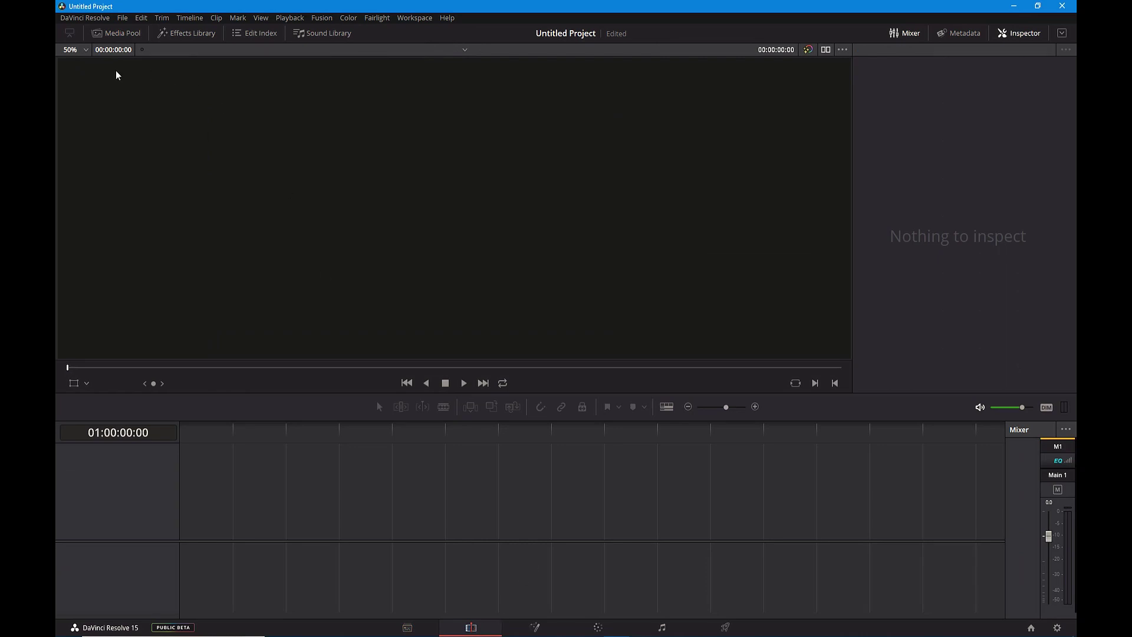
click(119, 37)
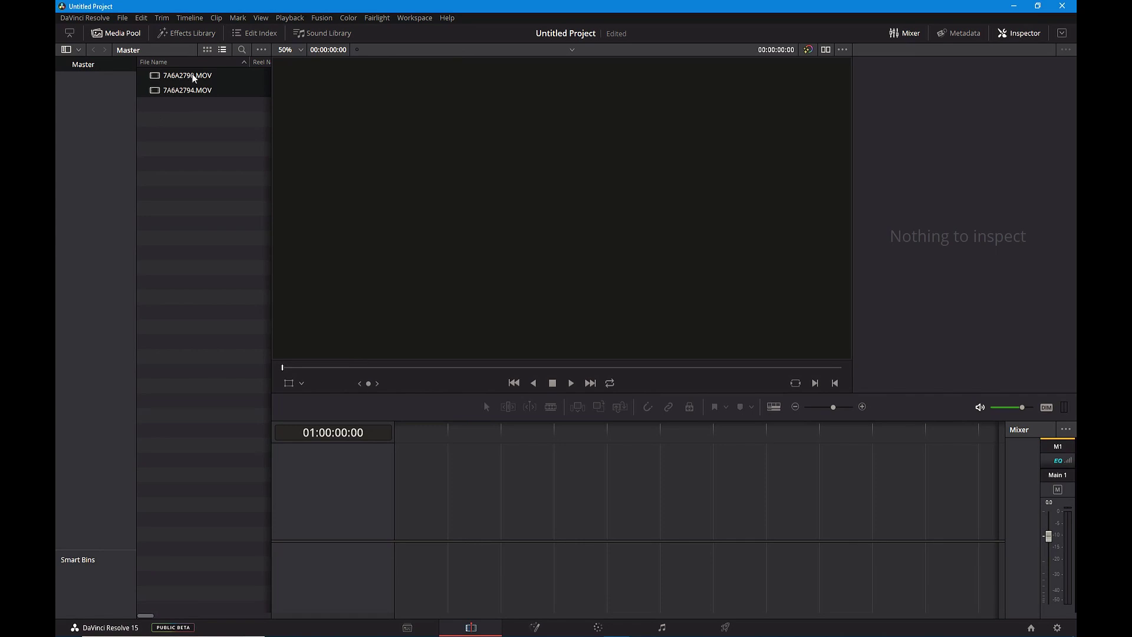
drag(192, 76, 390, 479)
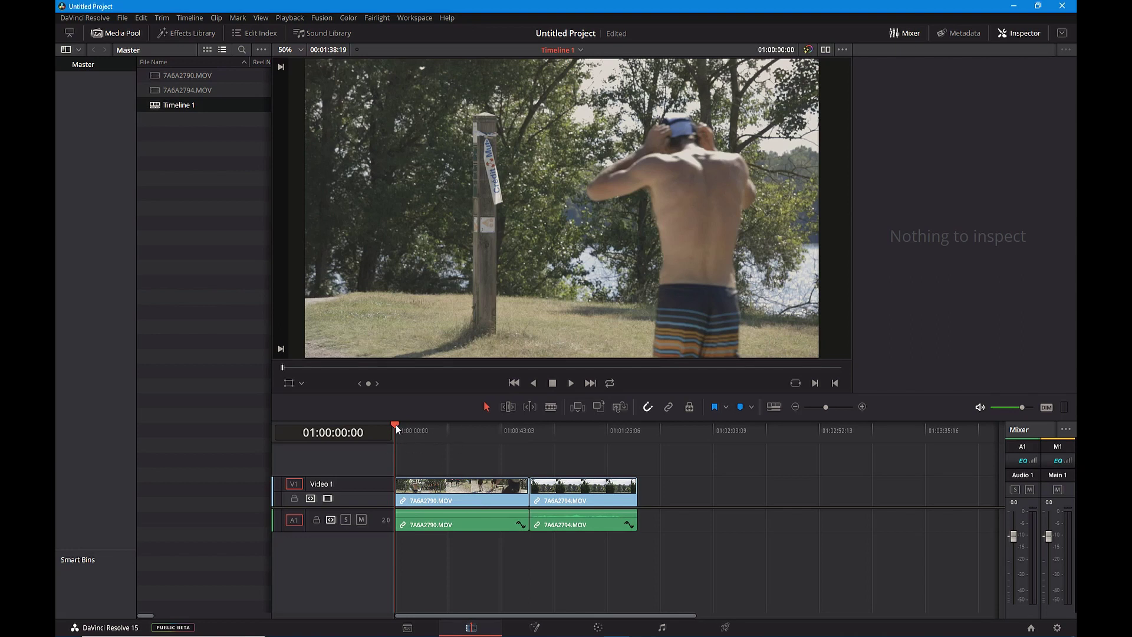
- Play back the first few seconds of the timeline to check the footage at normal speed
mouse_move(395, 424)
mouse_down()
mouse_move(426, 426)
mouse_move(384, 431)
mouse_up()
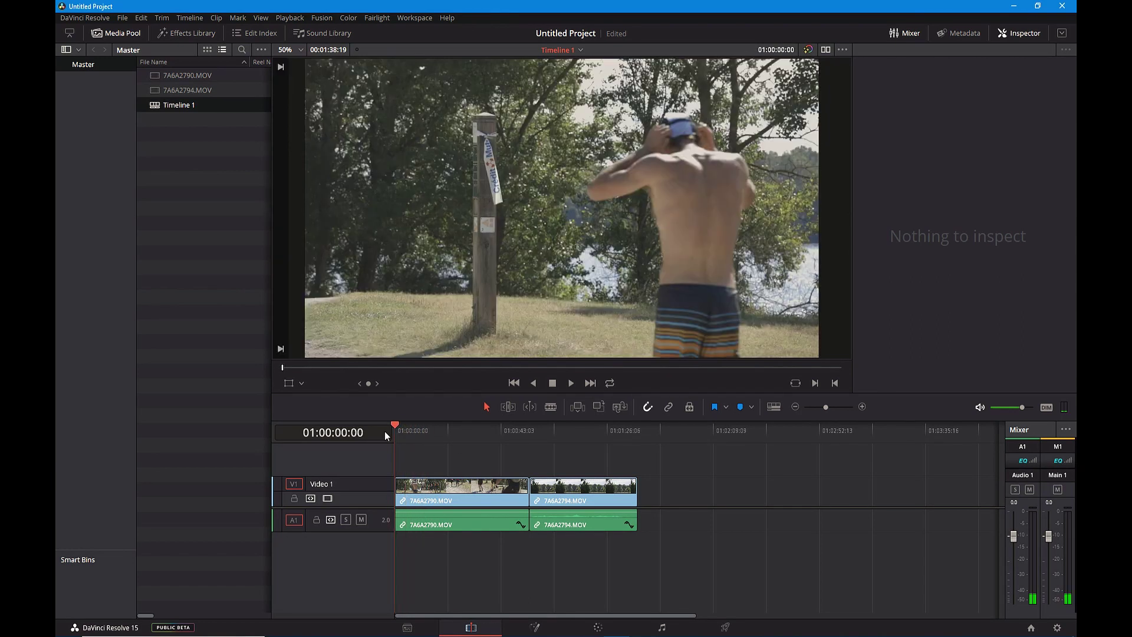
click(566, 383)
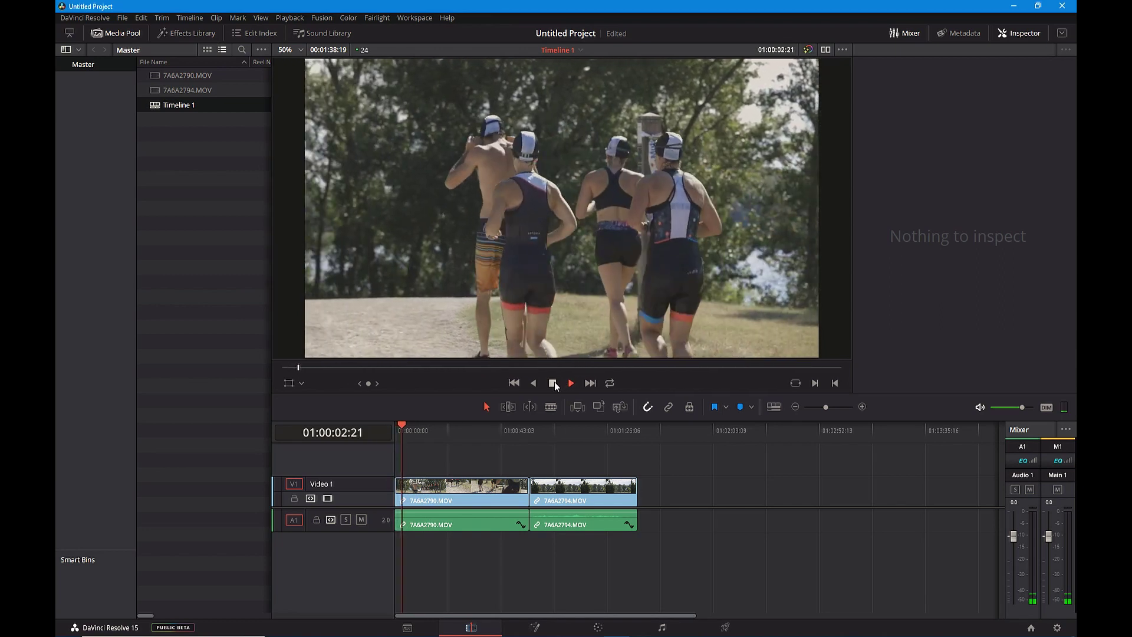
click(553, 383)
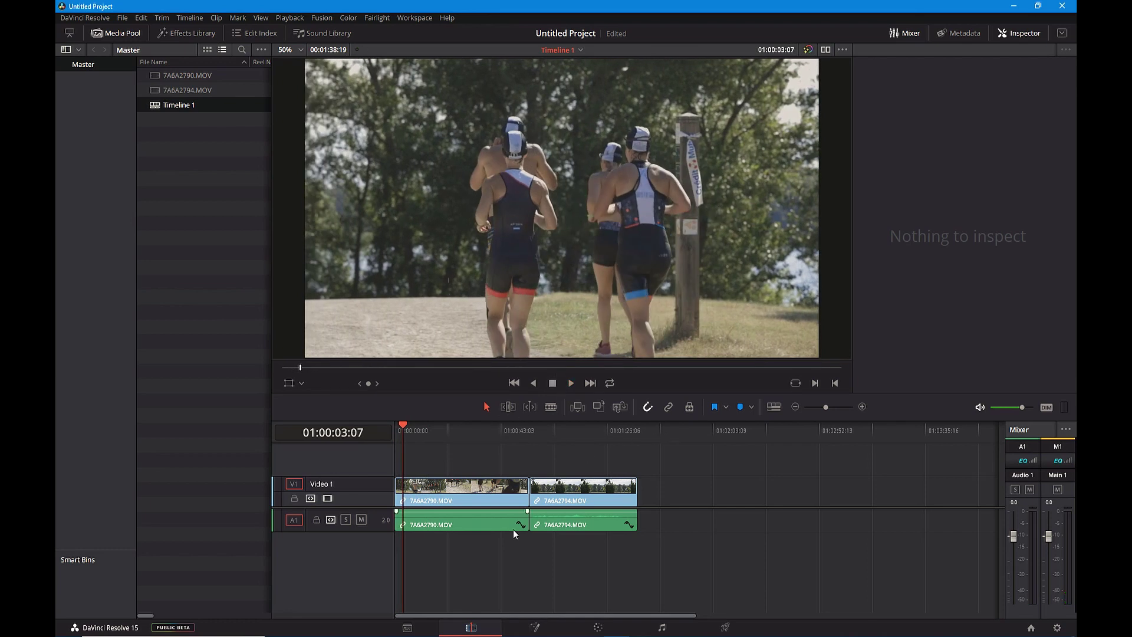
- On the Color page, apply the C-log ext soleil still from PowerGrade 1 to the first clip's node
click(598, 627)
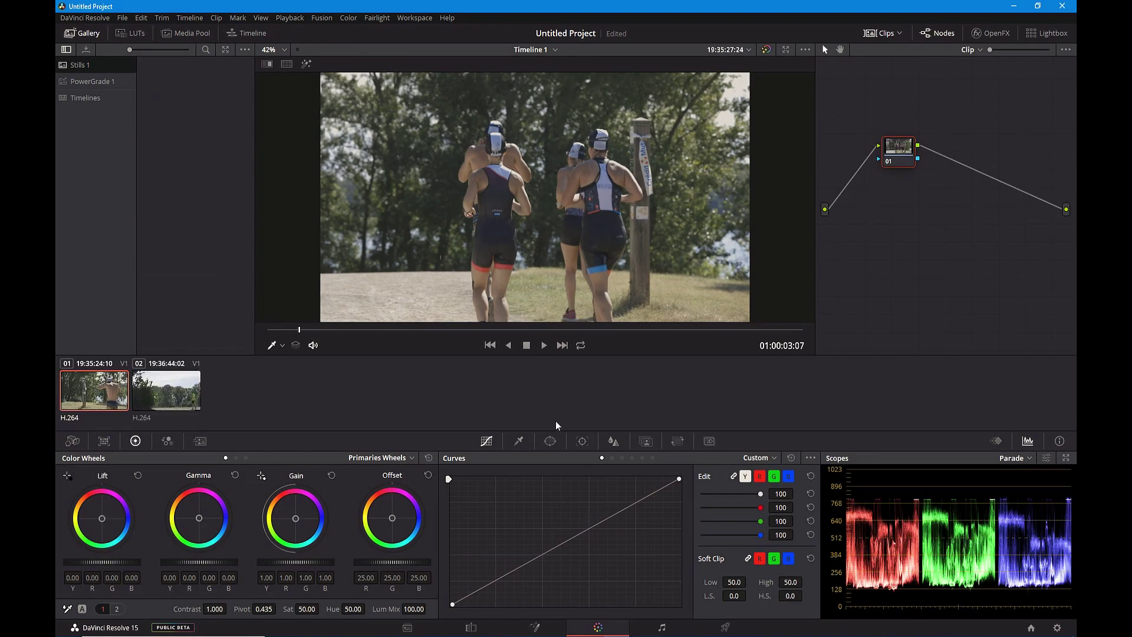
double_click(100, 86)
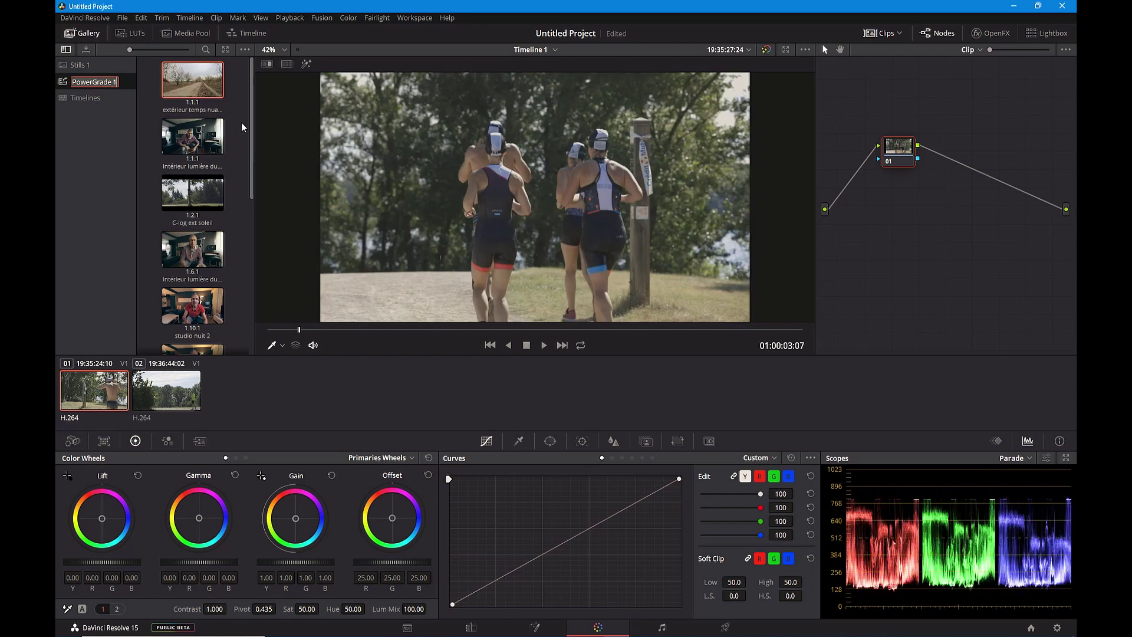
mouse_move(251, 135)
mouse_down()
mouse_move(246, 319)
mouse_move(269, 131)
mouse_up()
mouse_move(194, 203)
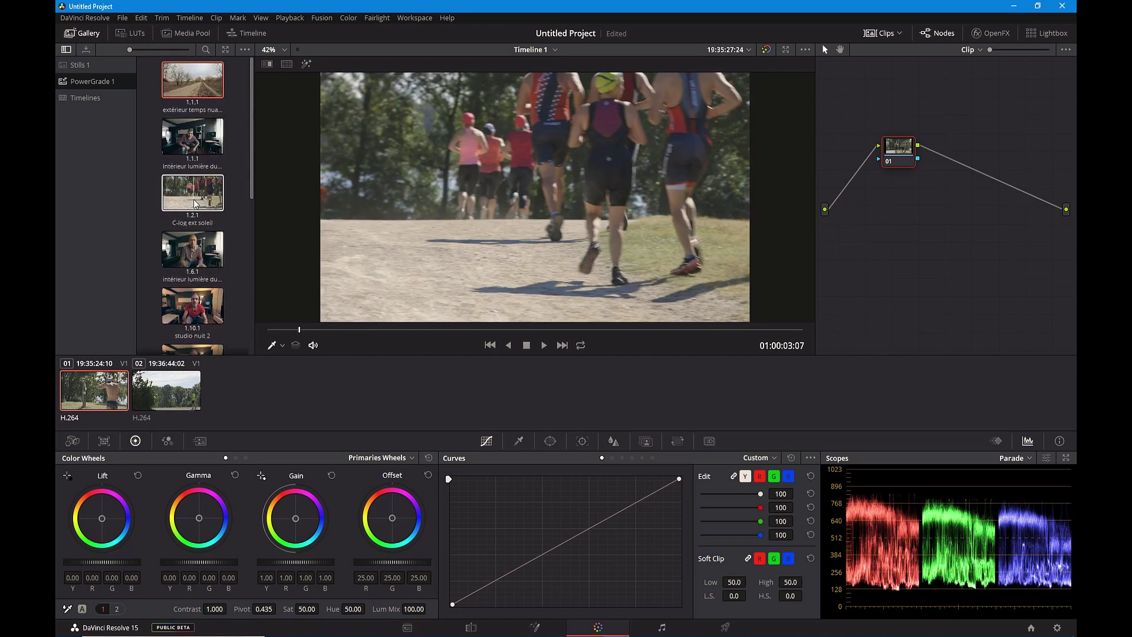
drag(195, 204, 900, 173)
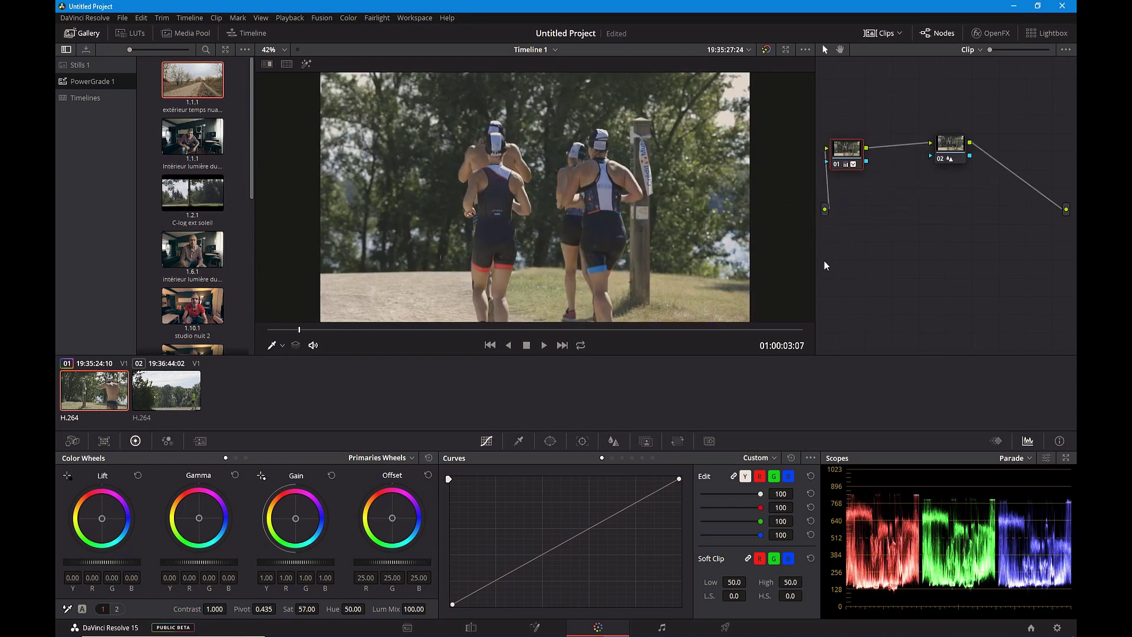
- Copy the first clip's colour grade to the second clip and return to the Edit page
click(172, 395)
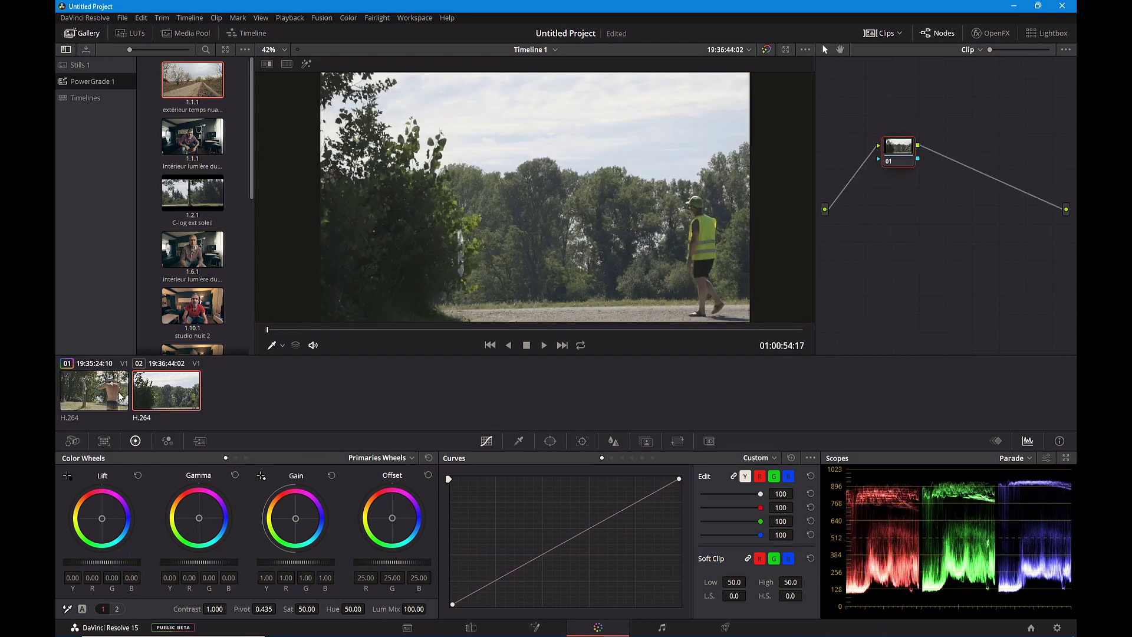
middle_click(105, 394)
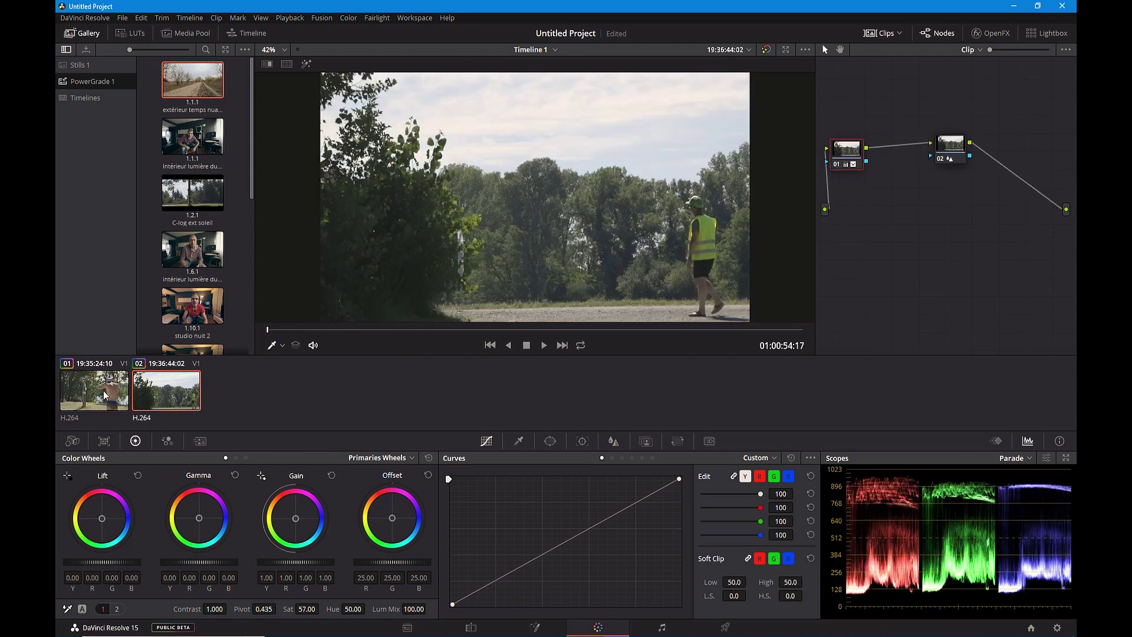
drag(270, 335, 573, 349)
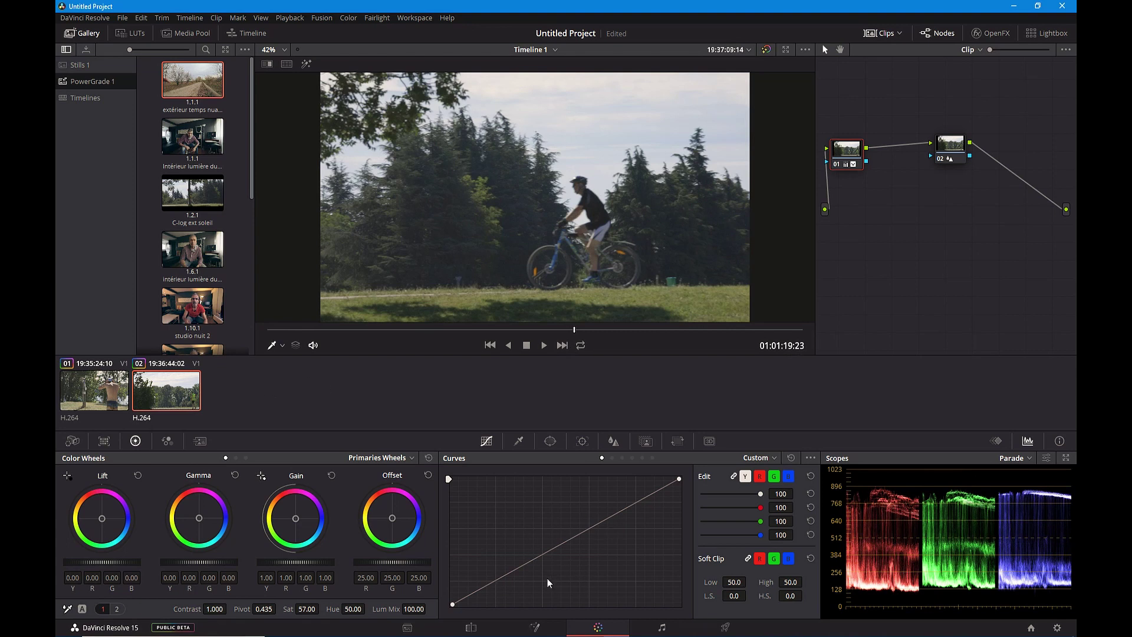
click(476, 629)
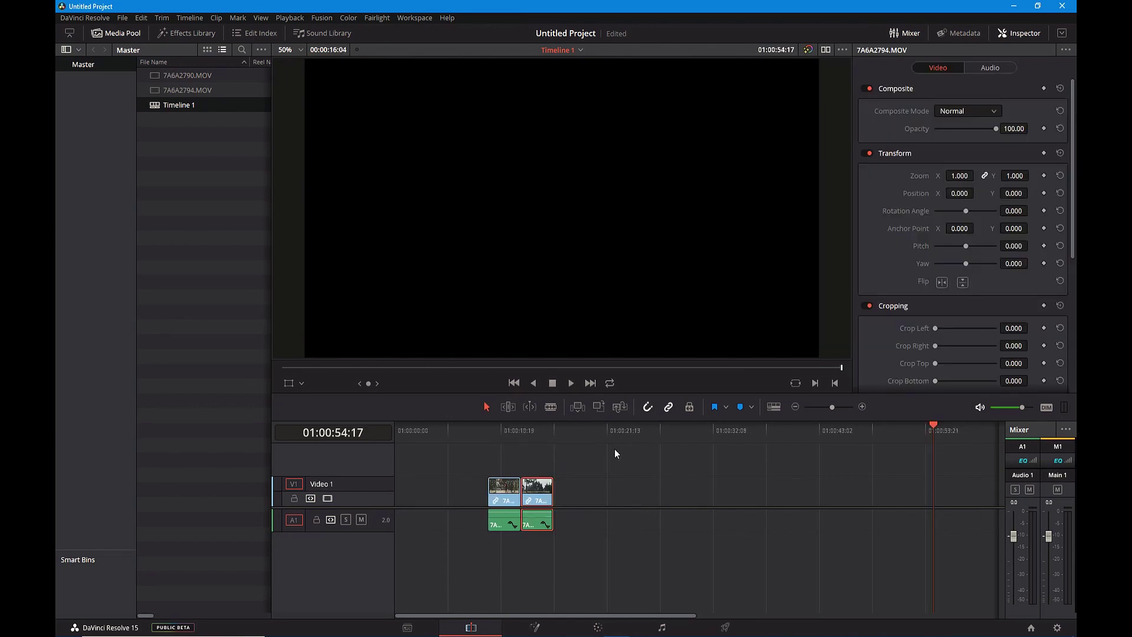
click(615, 450)
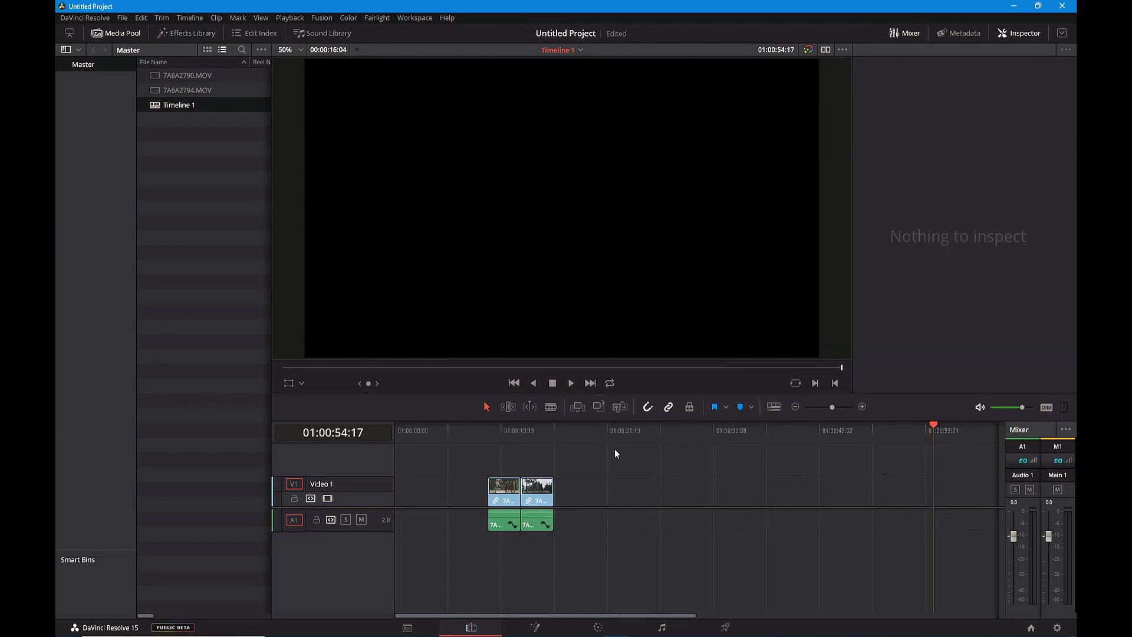
- Try slowing down the first timeline clip through Change Clip Speed with Ripple sequence enabled
click(505, 499)
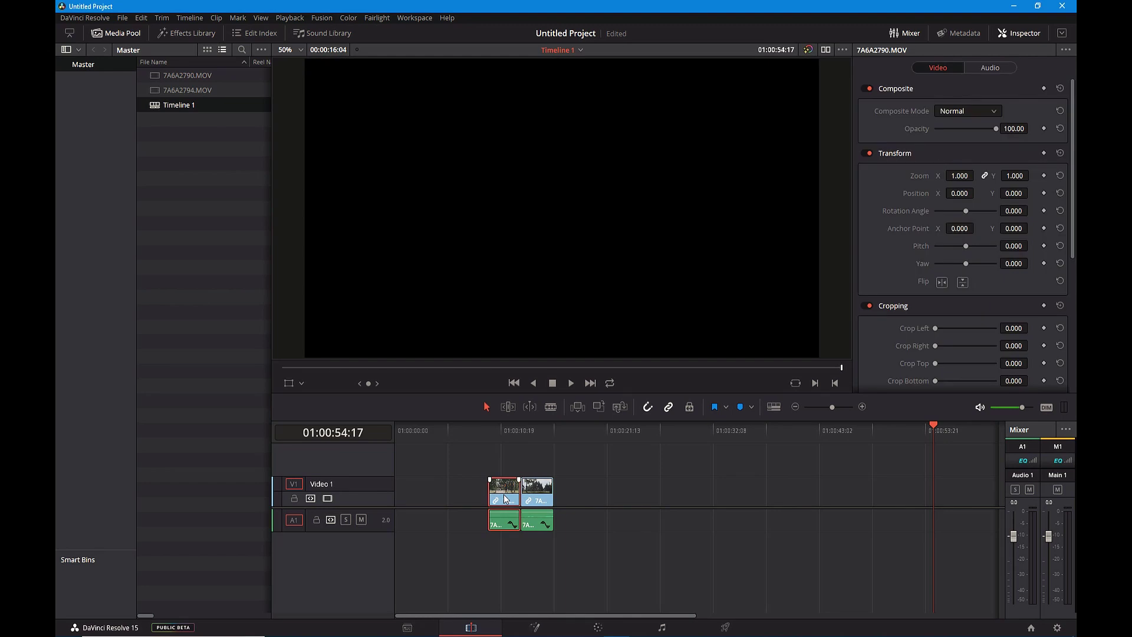
right_click(505, 499)
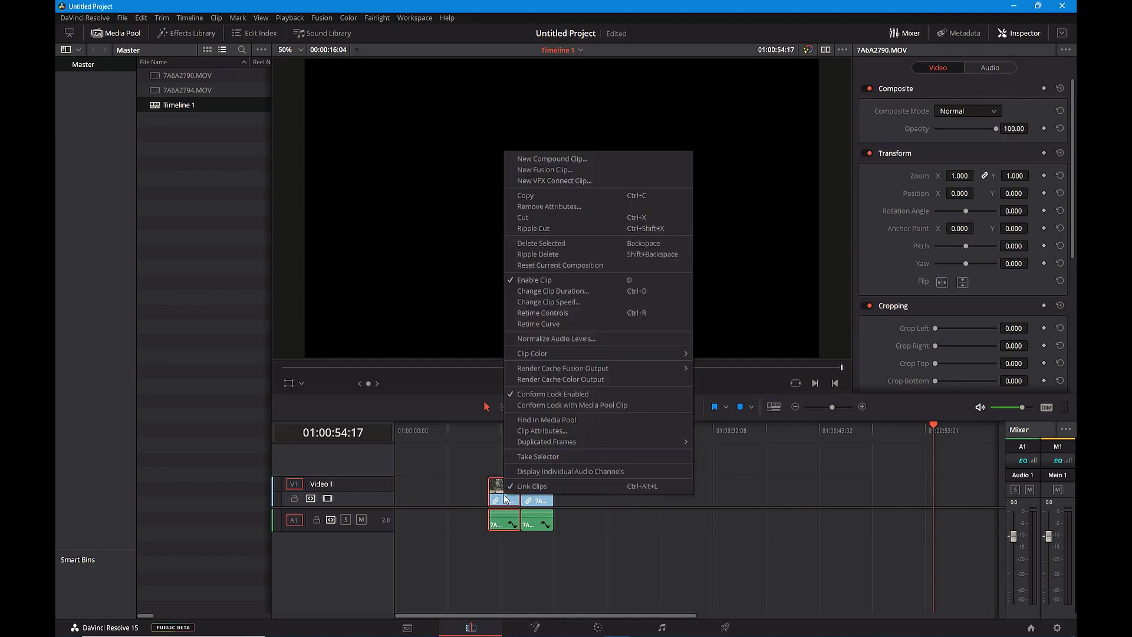
click(565, 302)
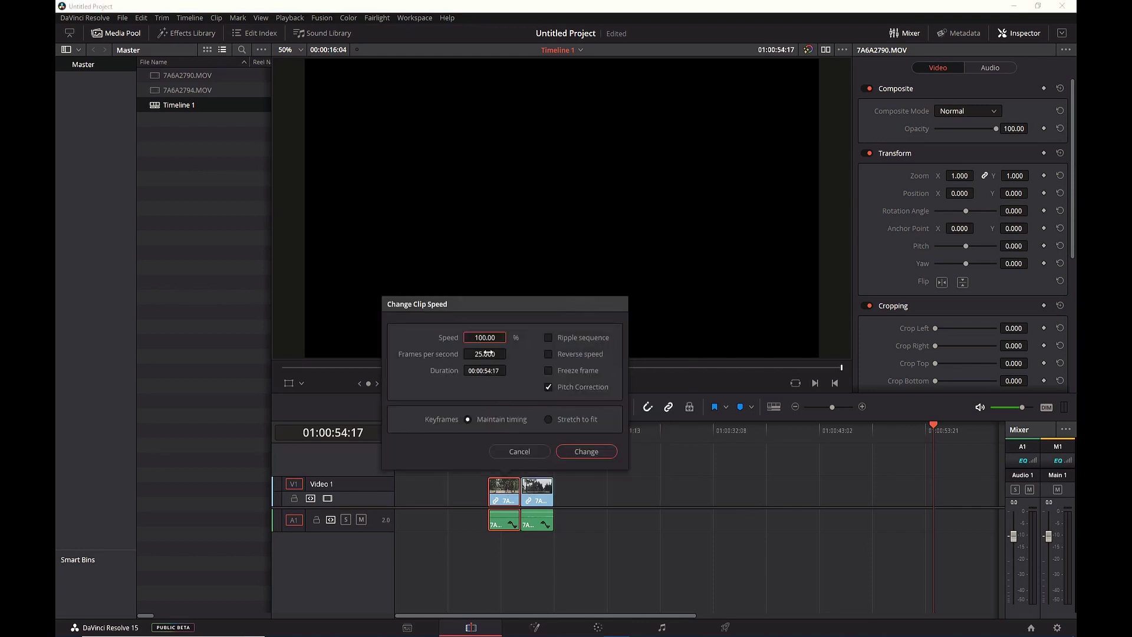
drag(490, 338, 510, 337)
click(589, 452)
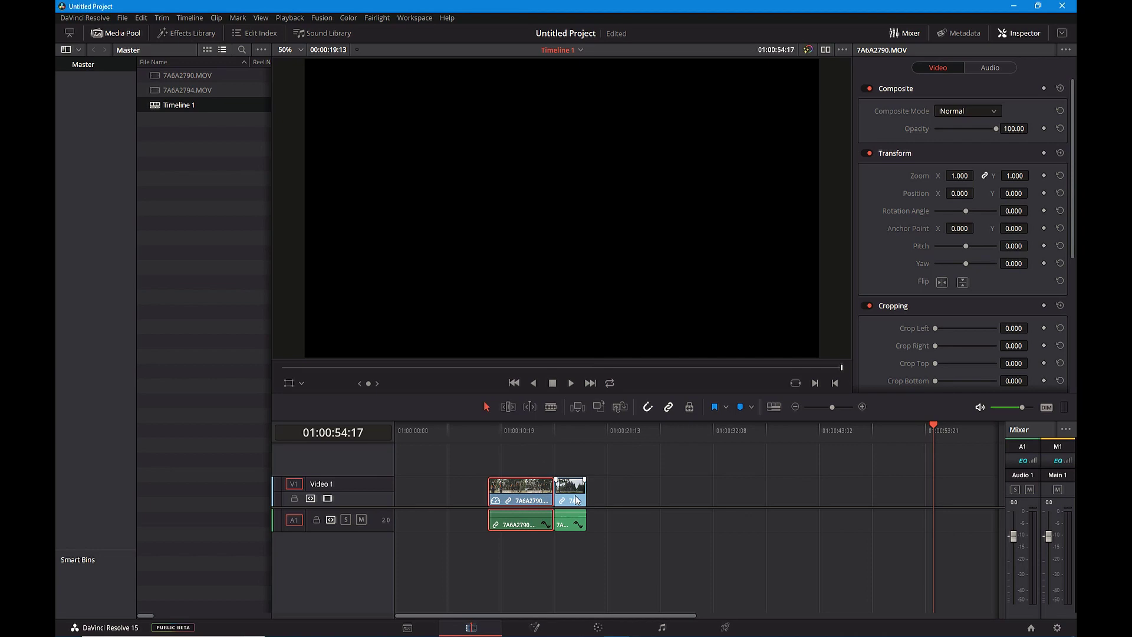
- Play back the two trimmed clips, then replay the start of the first clip at its original speed
click(493, 437)
click(571, 383)
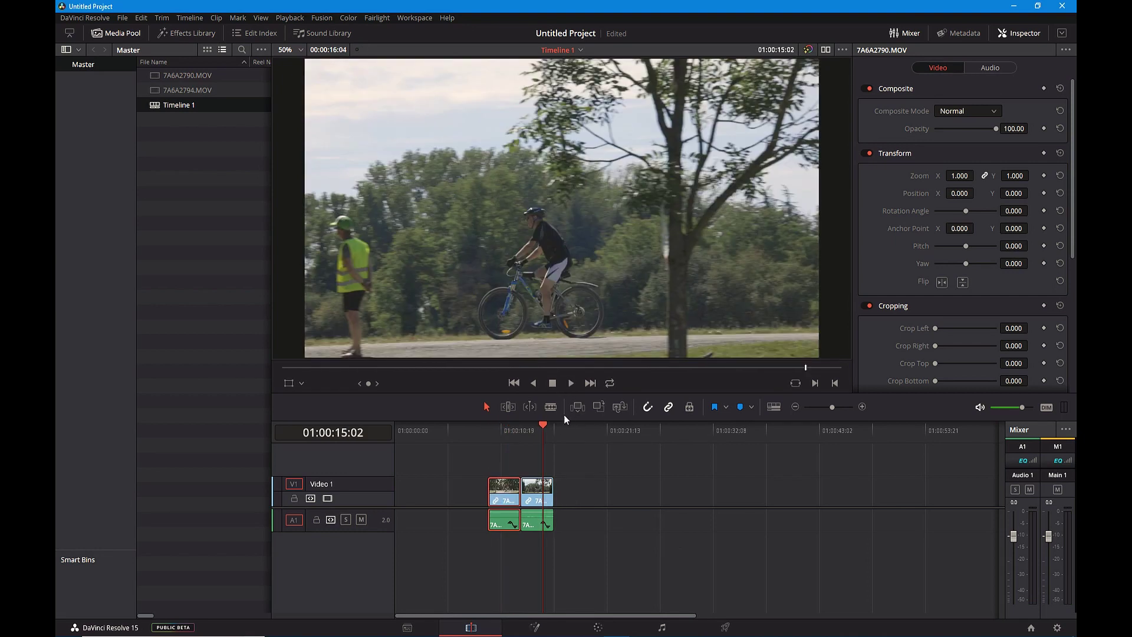
drag(541, 427, 491, 436)
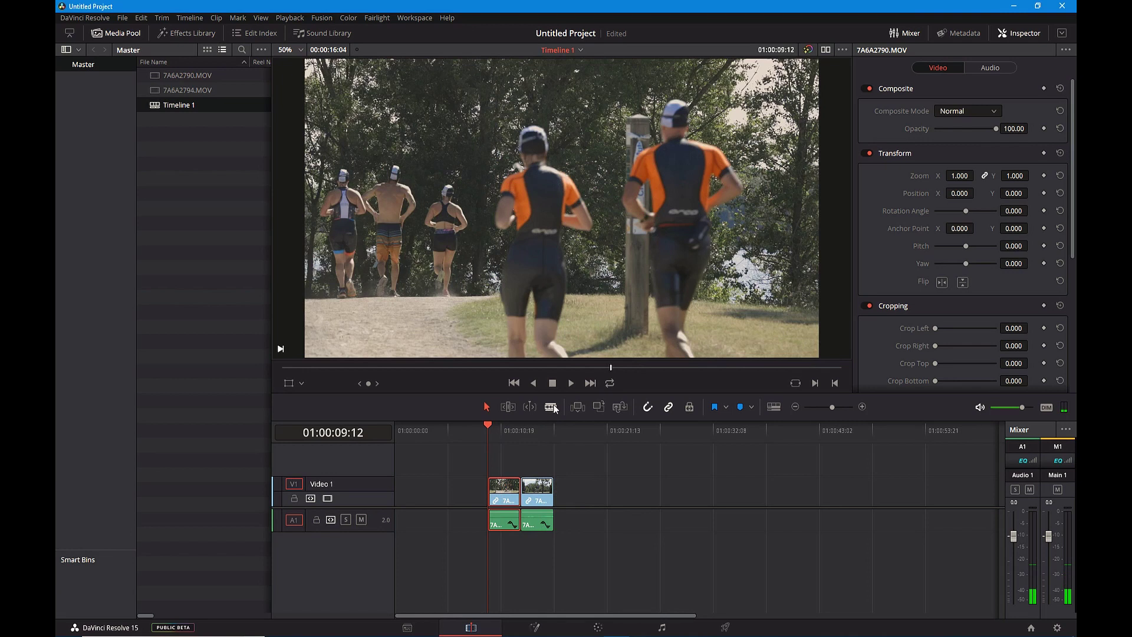
click(571, 383)
click(556, 384)
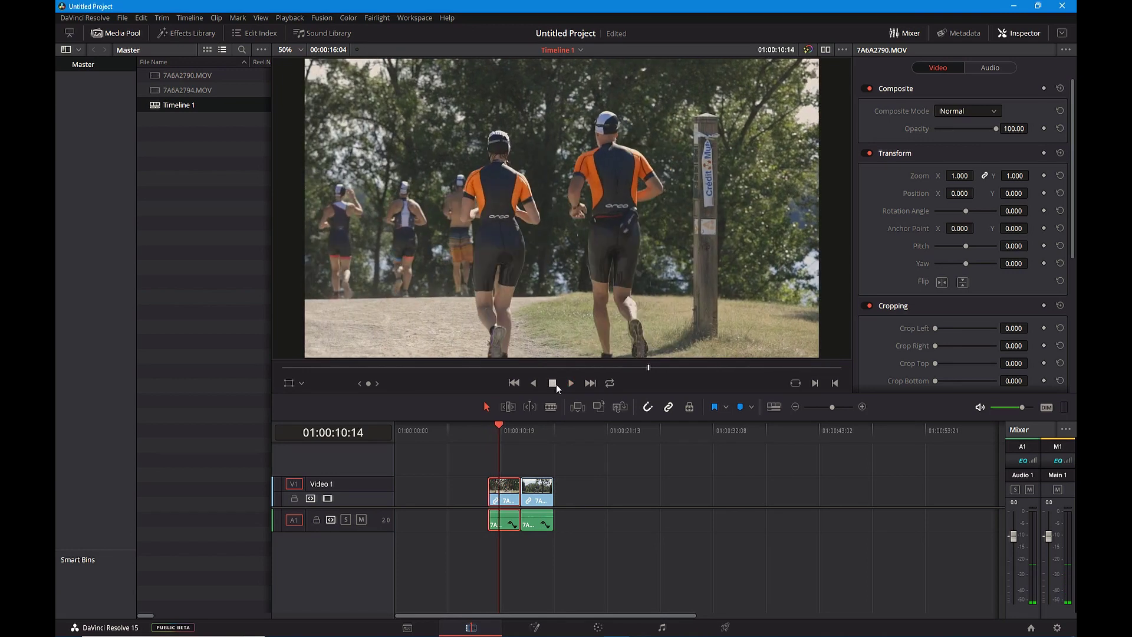
- Change the first timeline clip's speed to 50% with Ripple sequence turned off
right_click(509, 499)
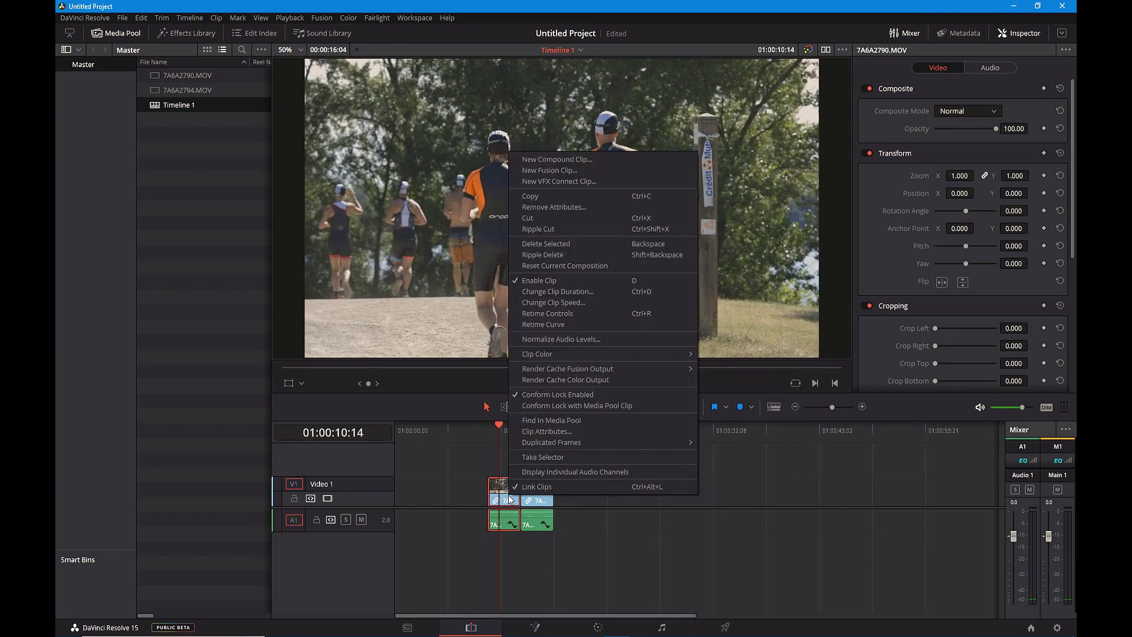
click(558, 303)
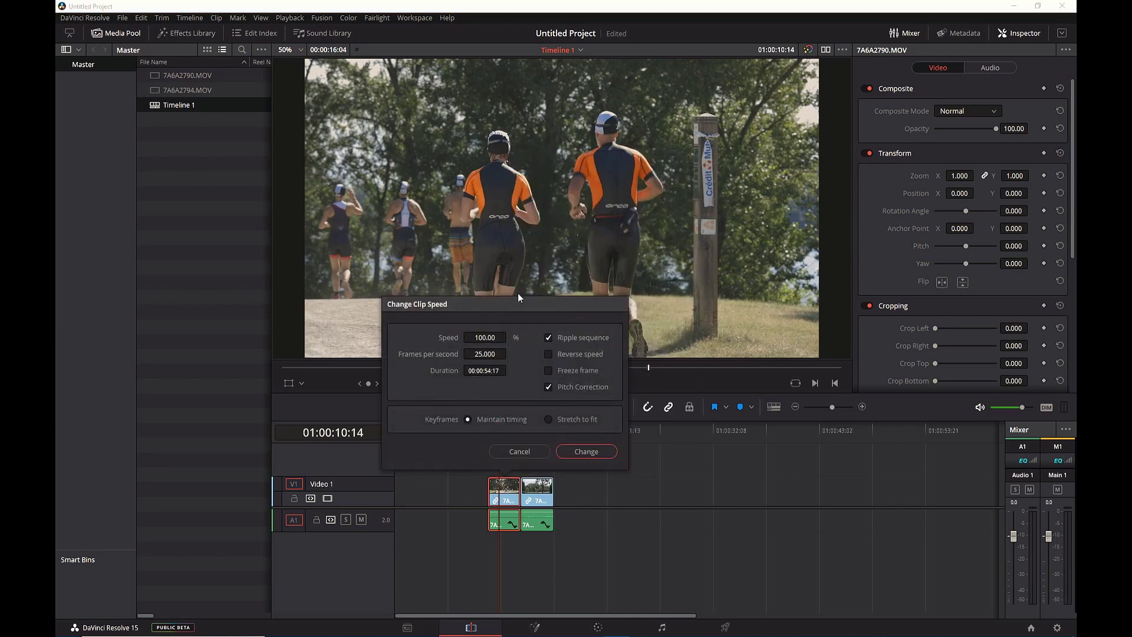
click(550, 337)
drag(494, 338, 470, 337)
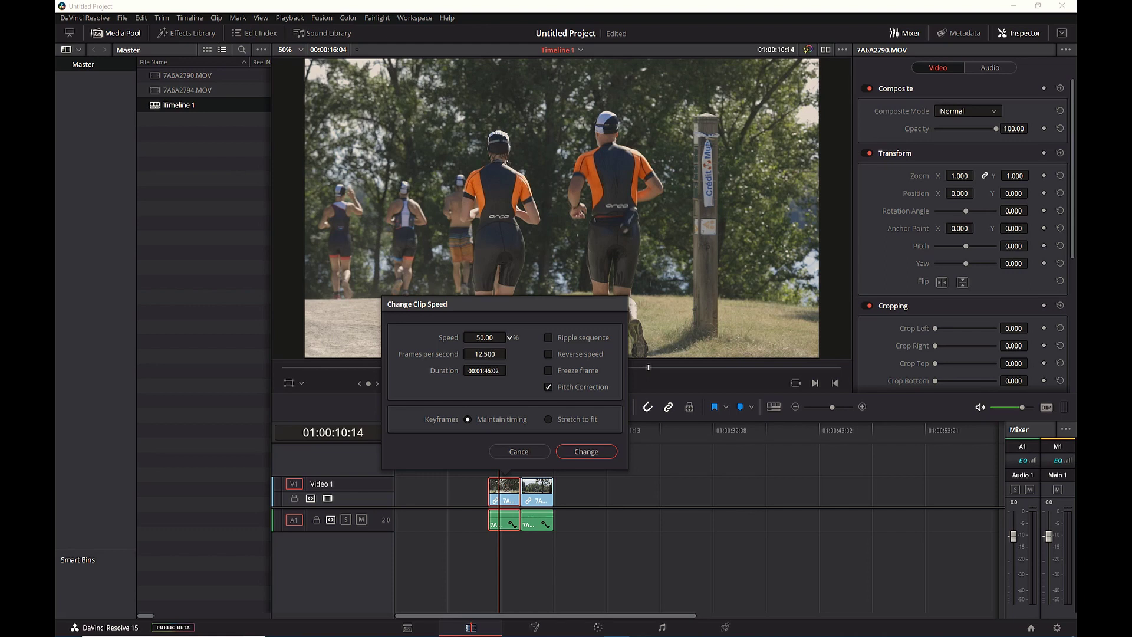
click(587, 451)
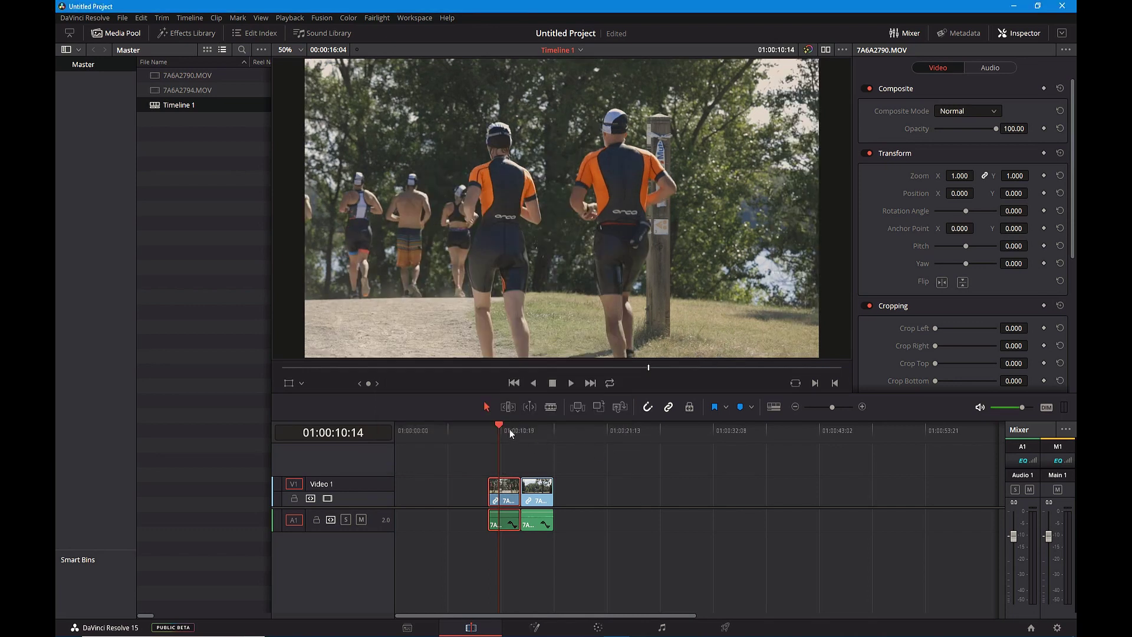
- Play back the slowed first clip from its start through the beginning of the second clip
drag(499, 424, 487, 430)
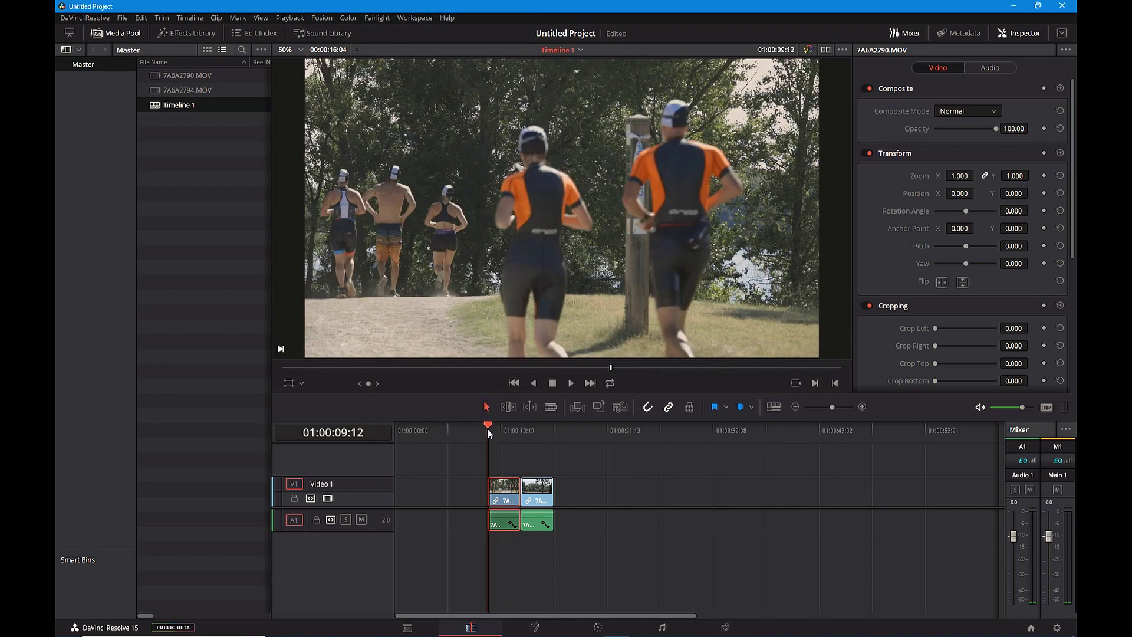
click(571, 383)
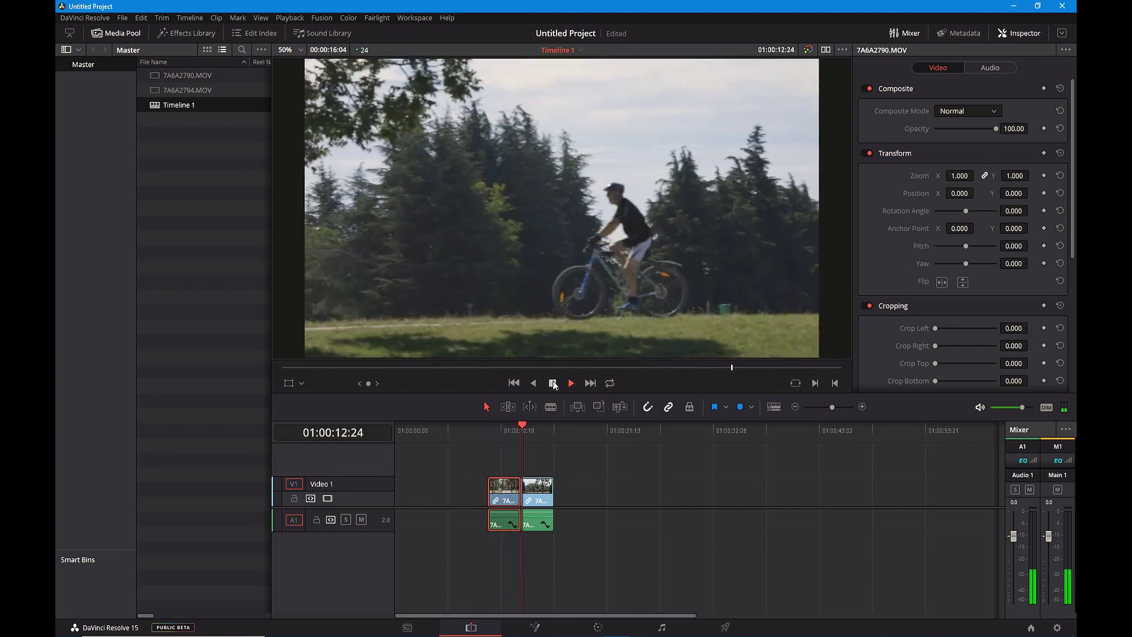
click(552, 383)
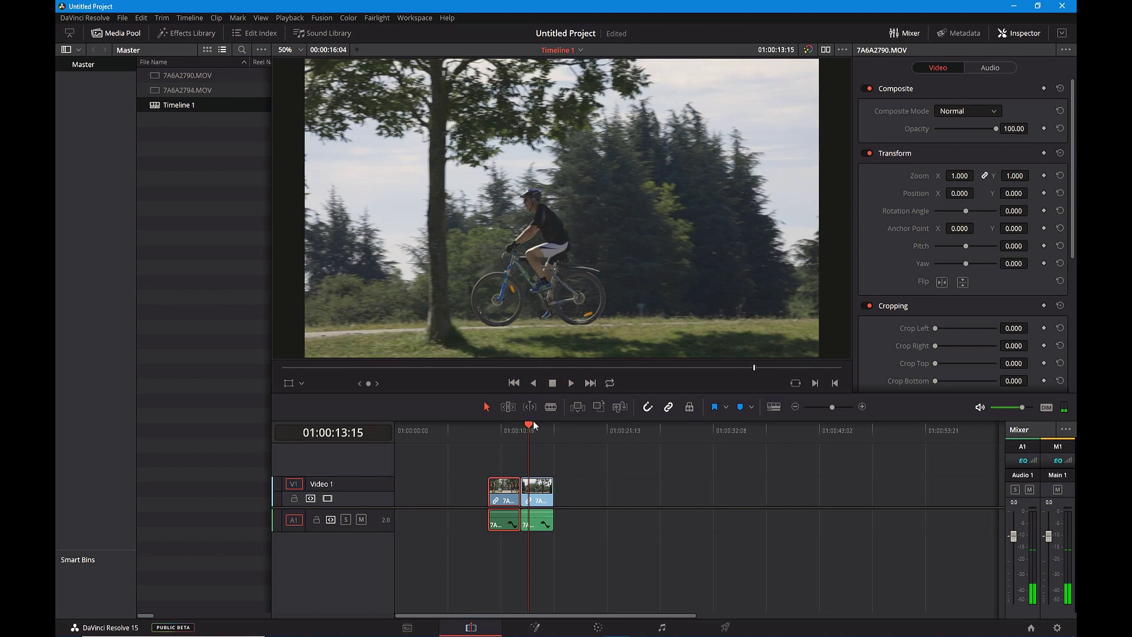
drag(531, 424, 502, 436)
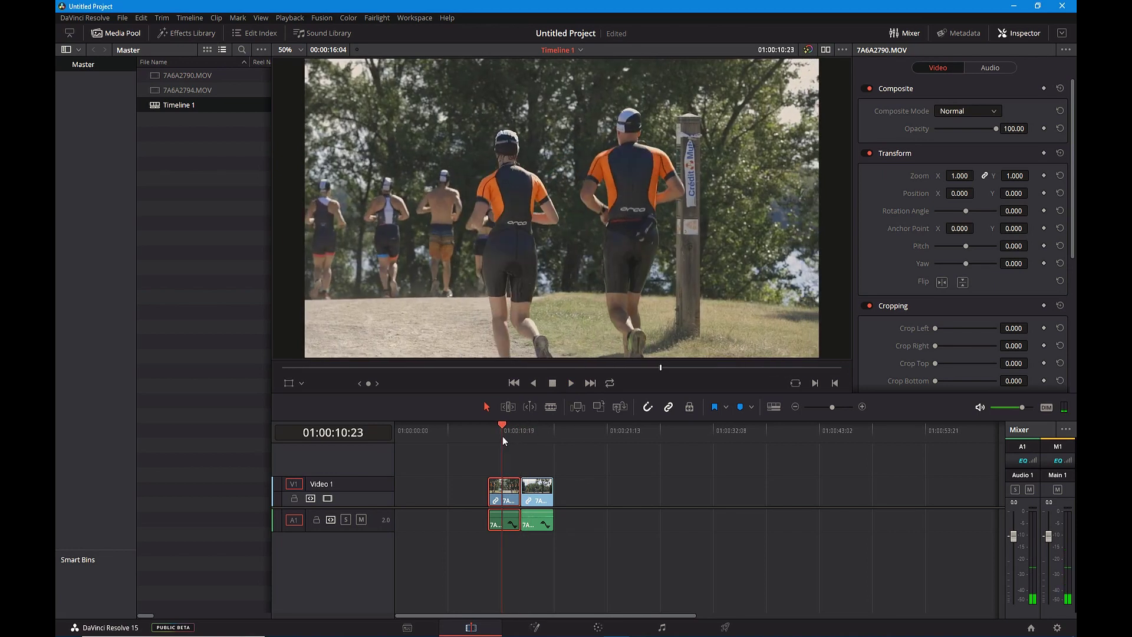
- Show Retime Controls on the second clip, 7A6A2794.MOV, and change its speed to 50%
click(540, 500)
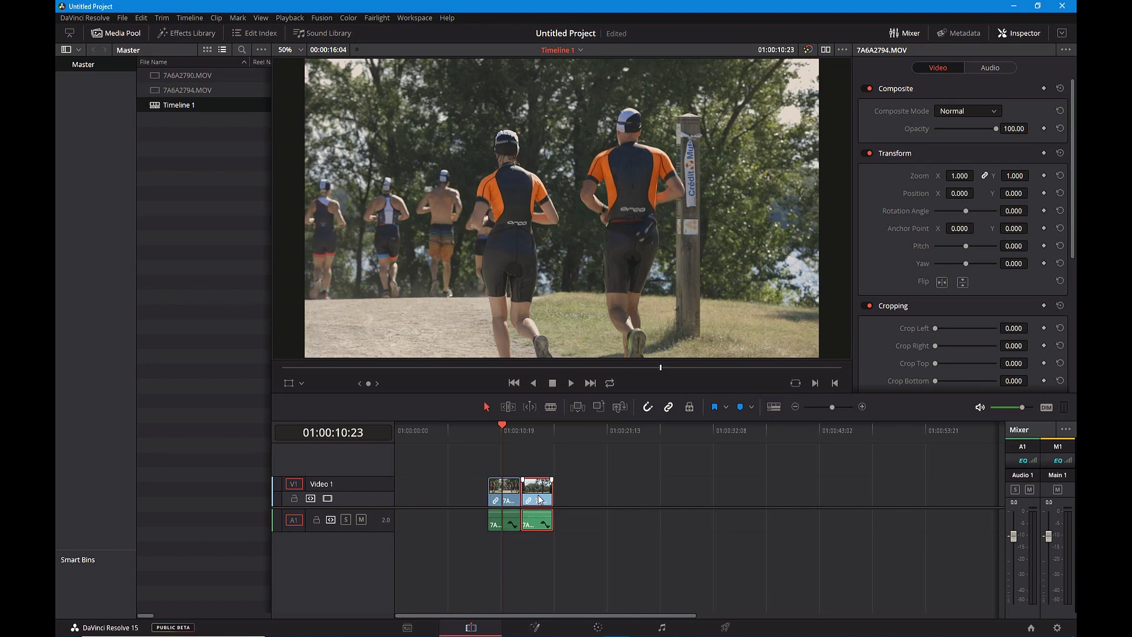
right_click(541, 500)
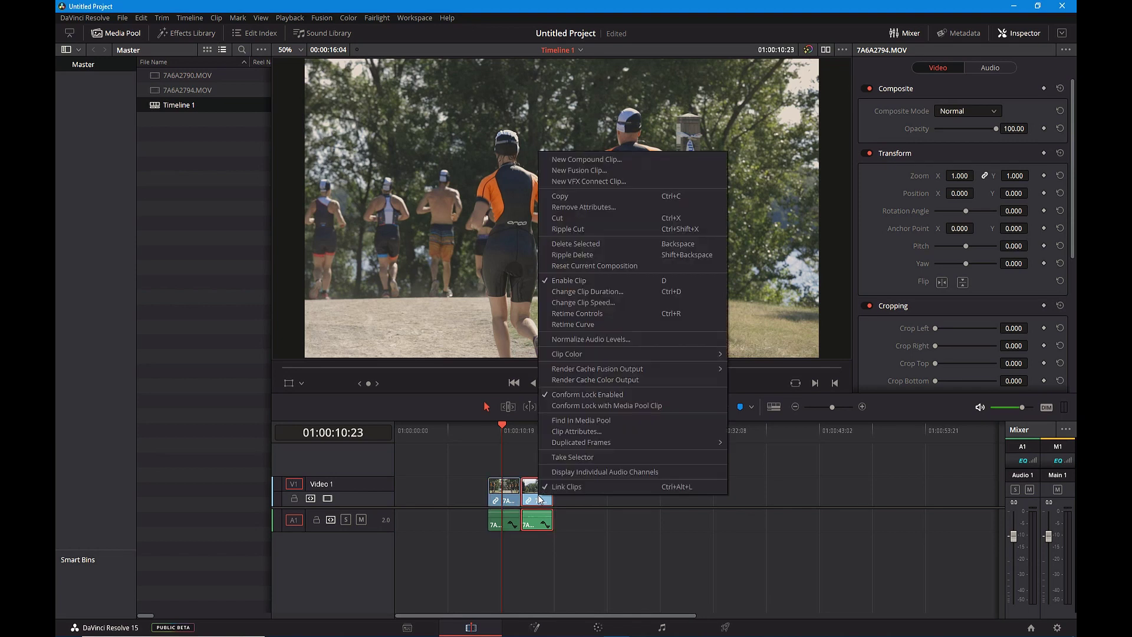
click(606, 314)
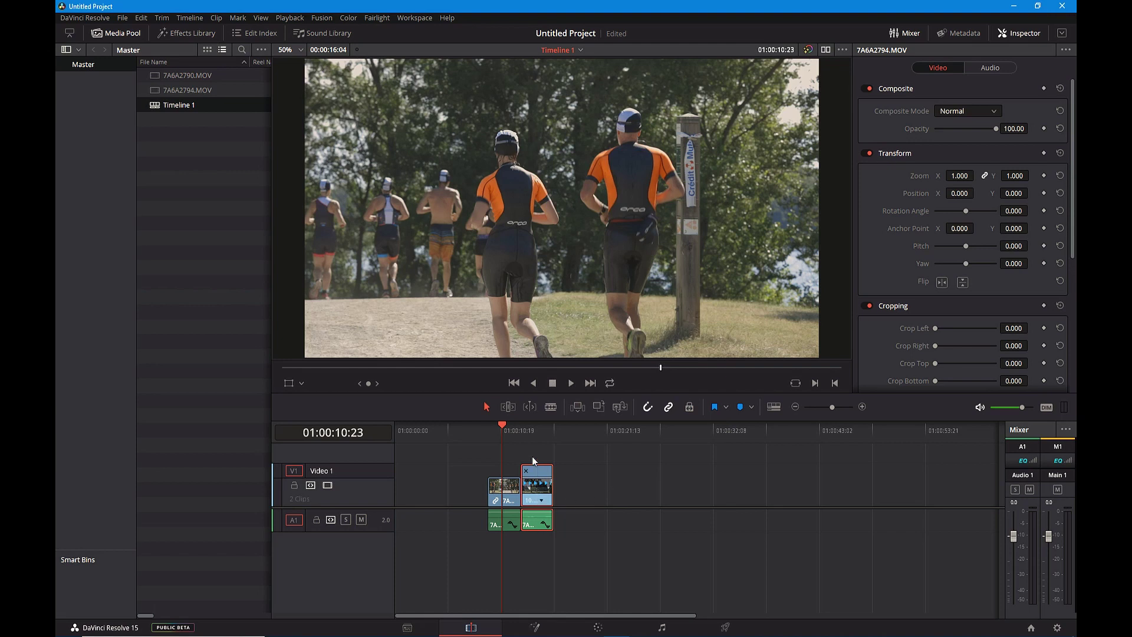
scroll(538, 487, up, 3)
drag(695, 428, 809, 427)
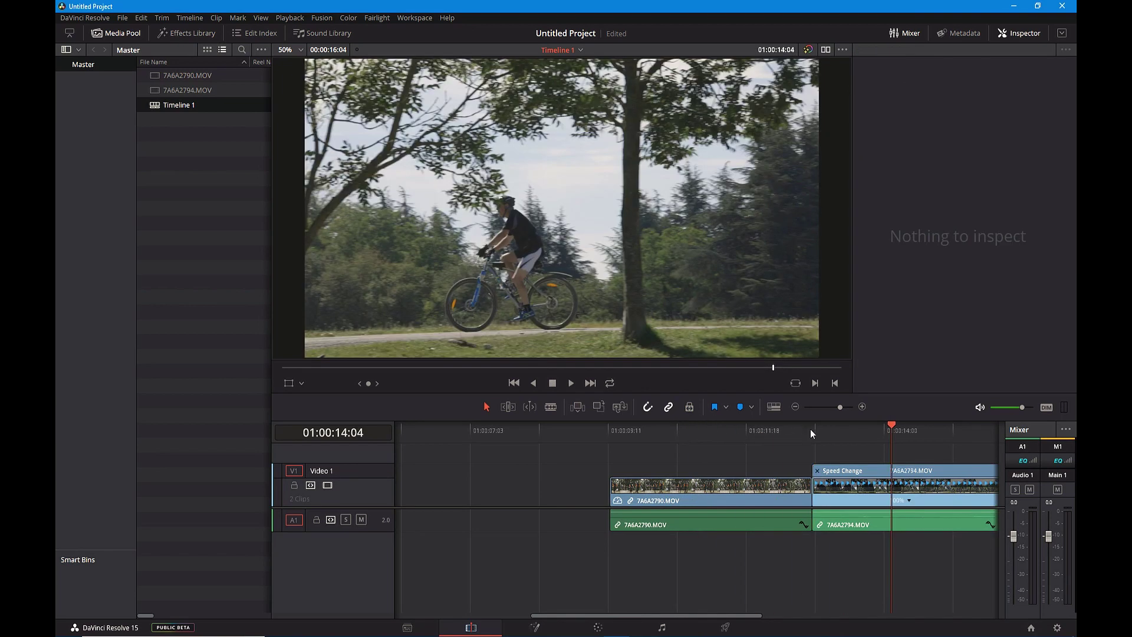
scroll(810, 431, right, 6)
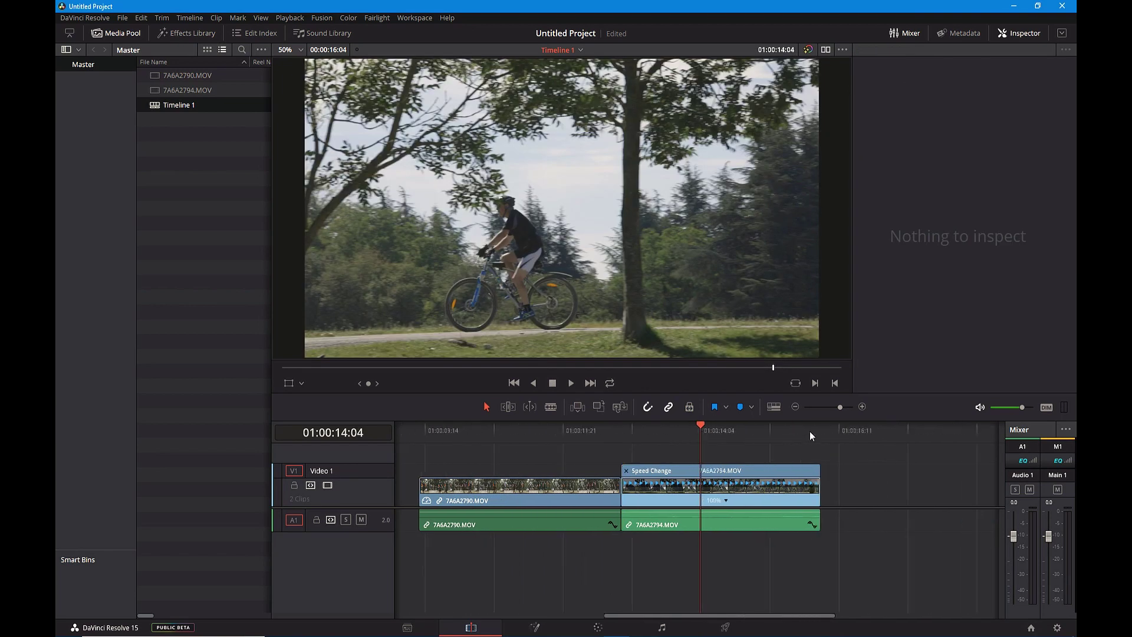
click(727, 502)
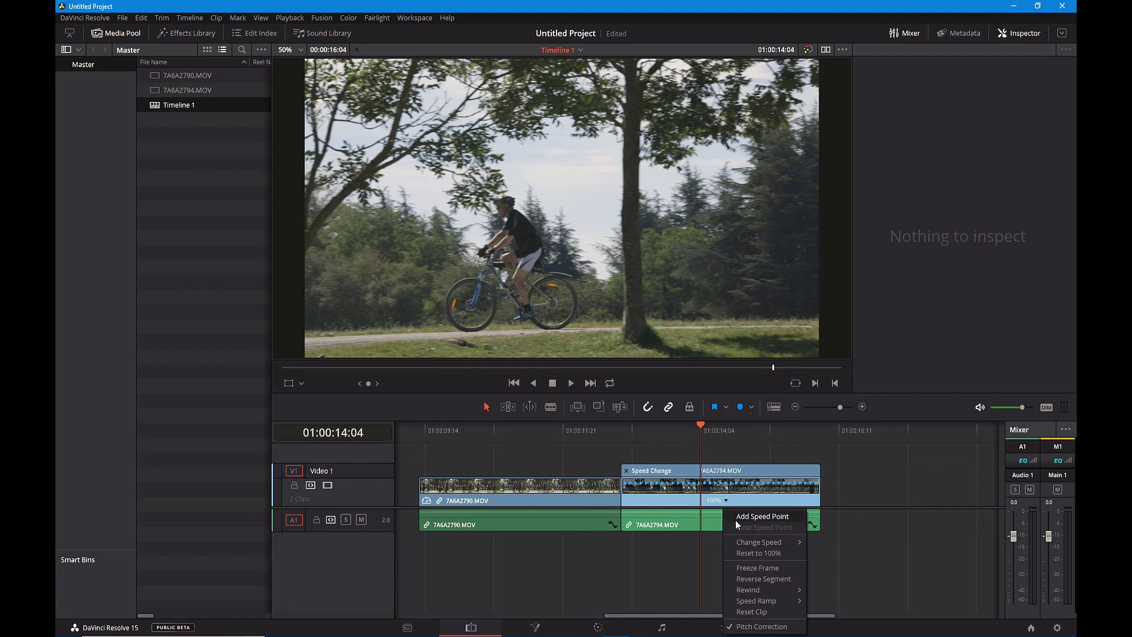
mouse_move(750, 542)
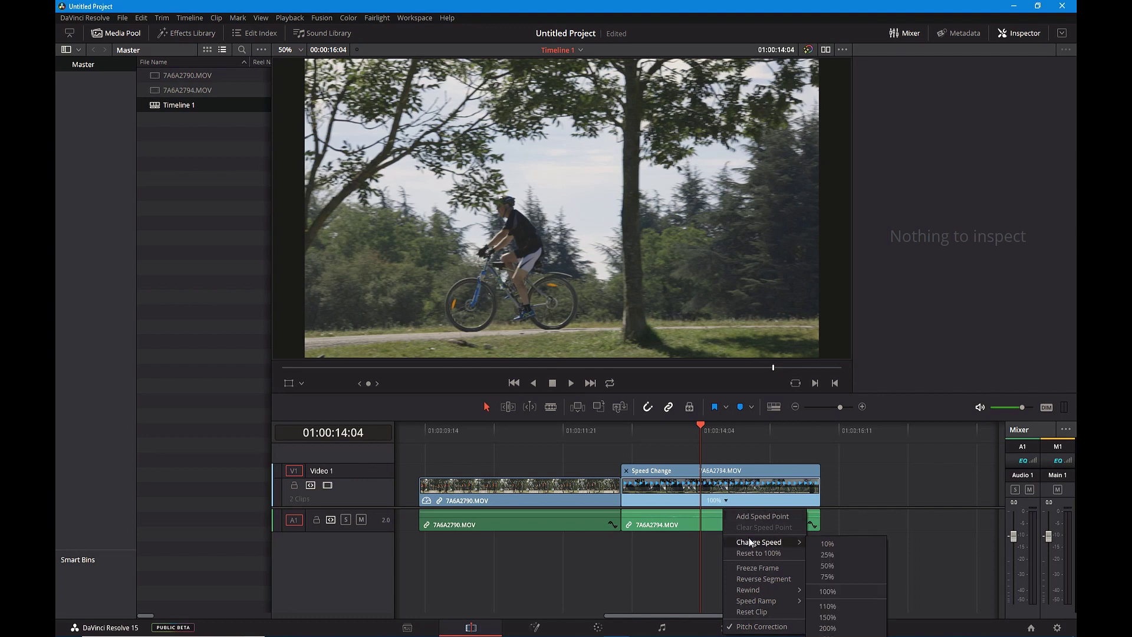
click(840, 566)
- Play back the slowed second clip, and undo its speed change and Retime Controls
drag(700, 426, 661, 429)
click(570, 383)
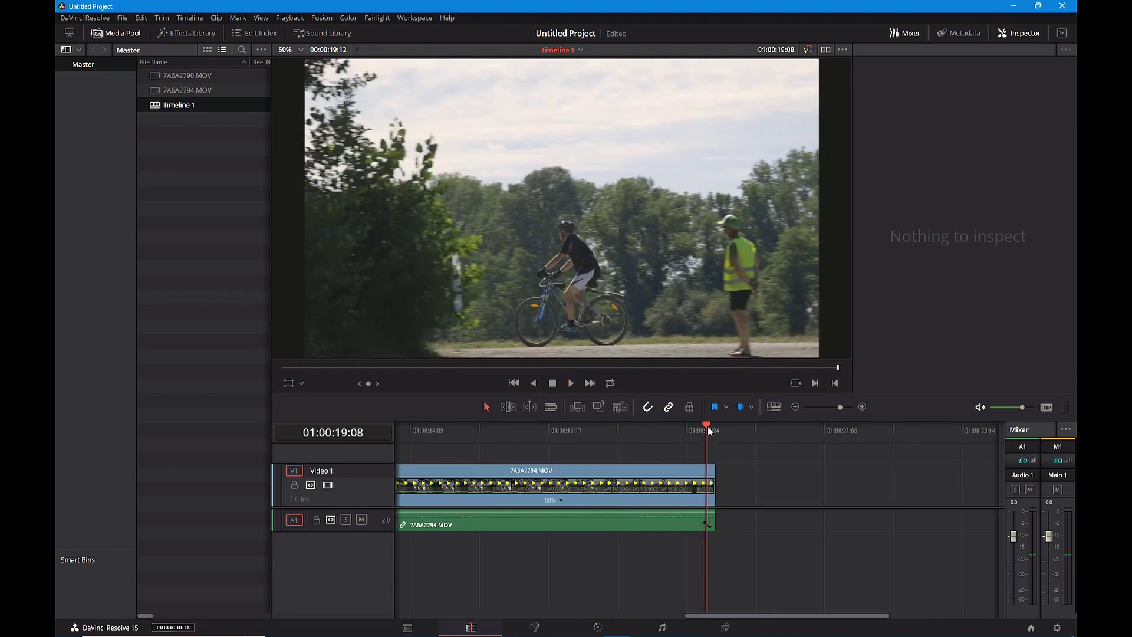
drag(709, 431, 420, 430)
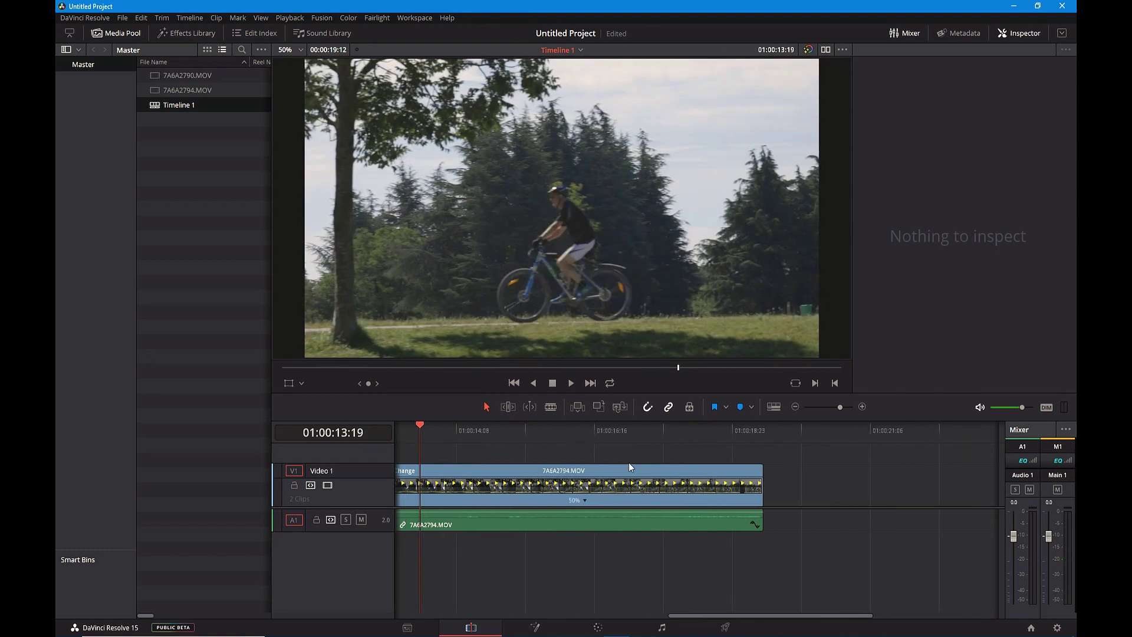
key(ctrl+z)
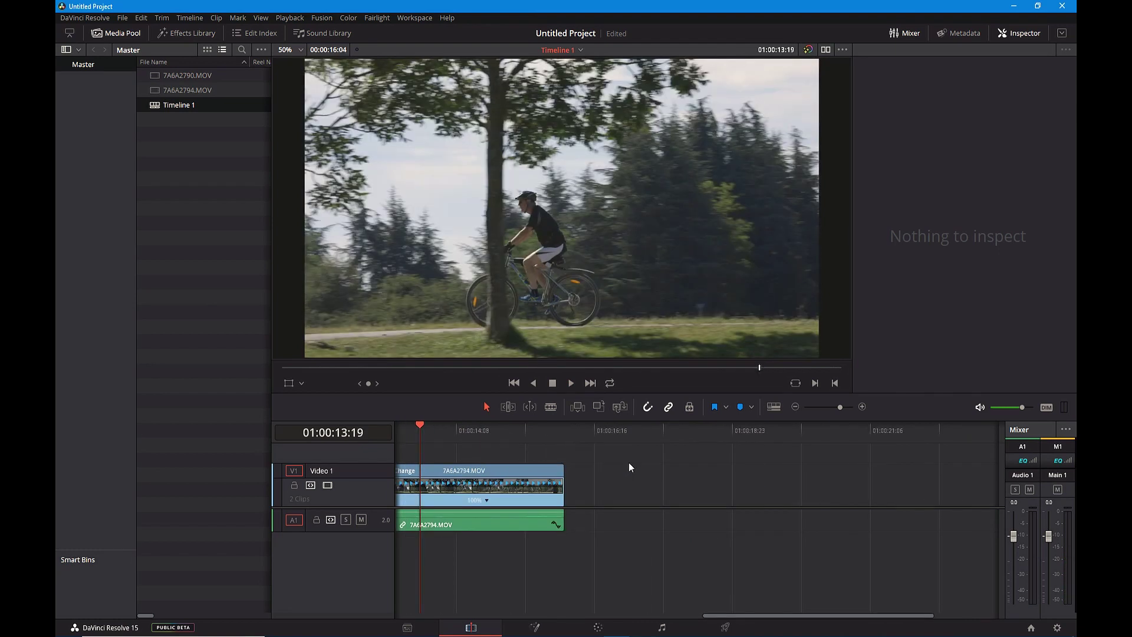
key(ctrl+z)
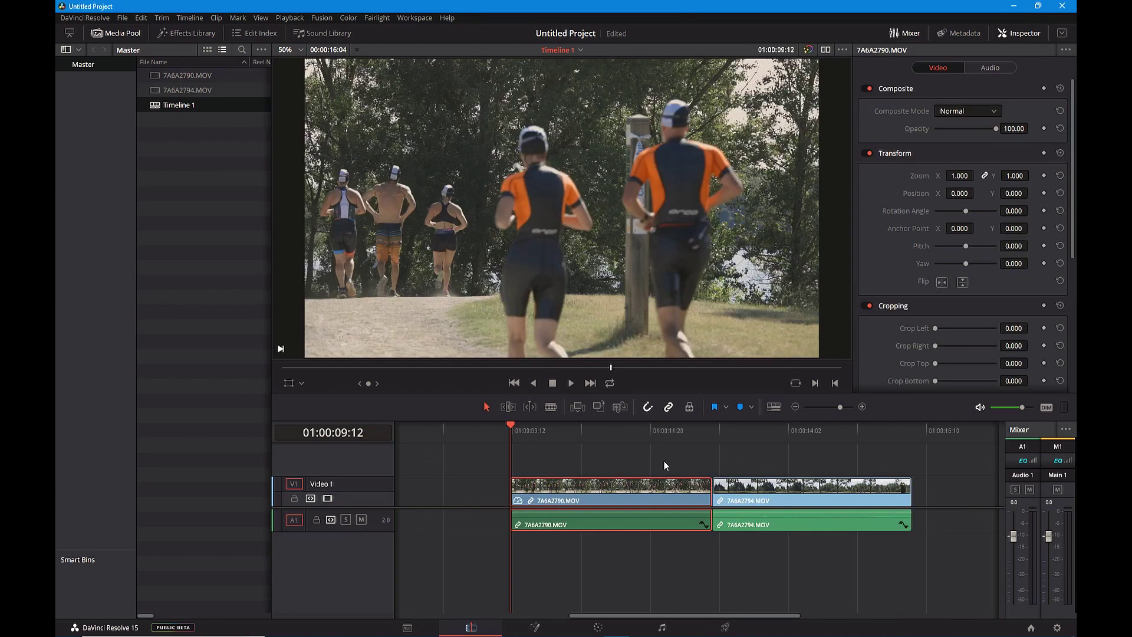
- Play back part of the first clip and return the playhead to the clip's start
click(571, 383)
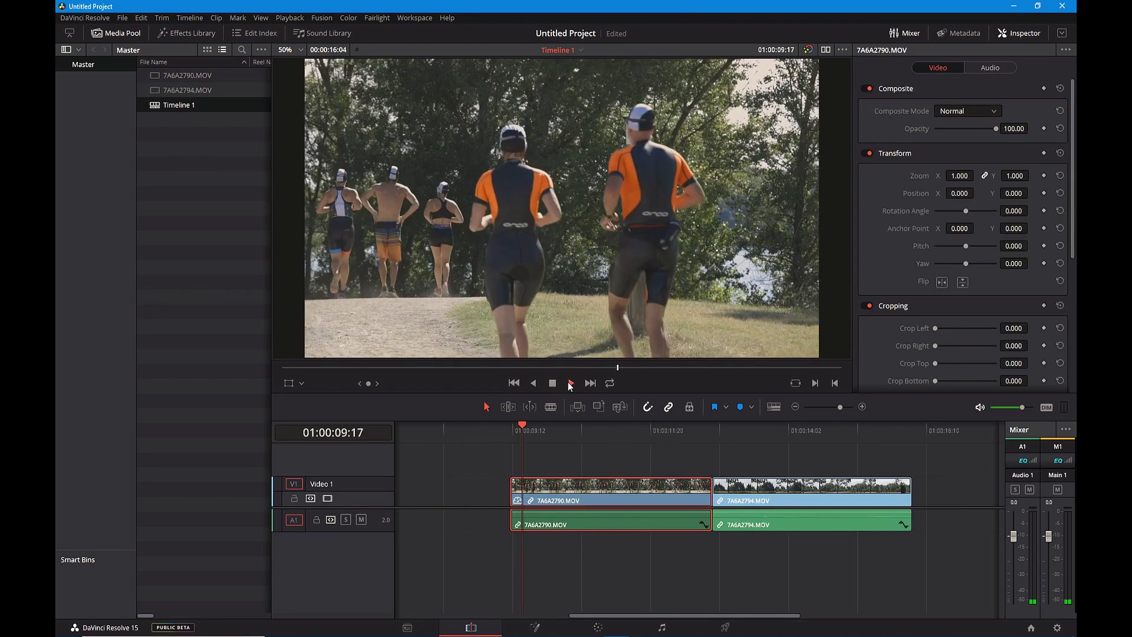
click(555, 383)
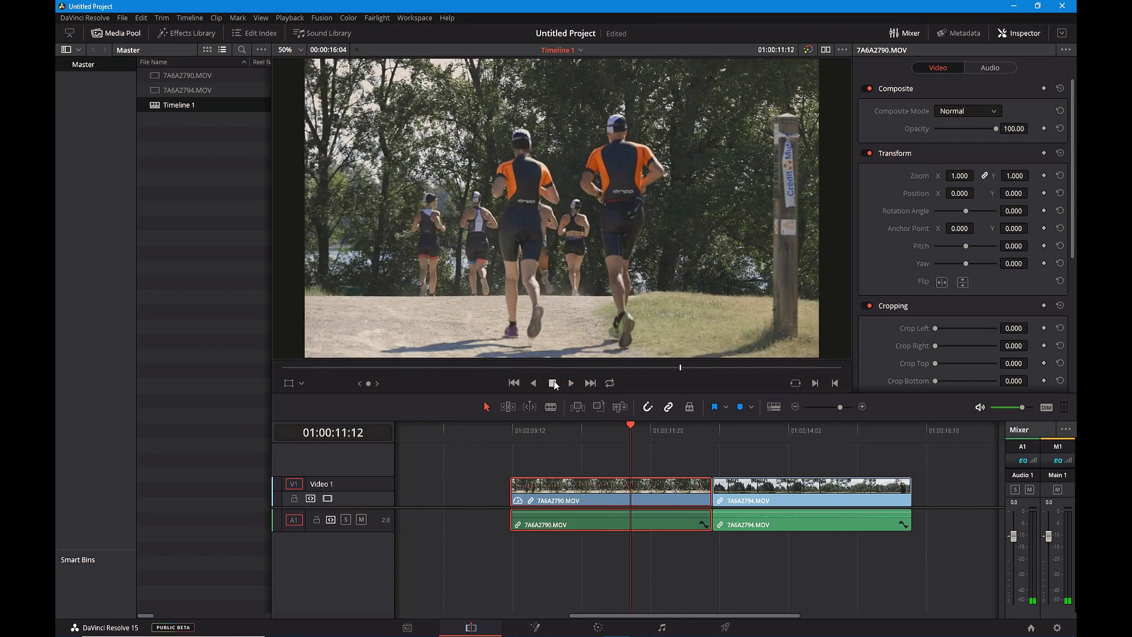
drag(631, 427, 519, 461)
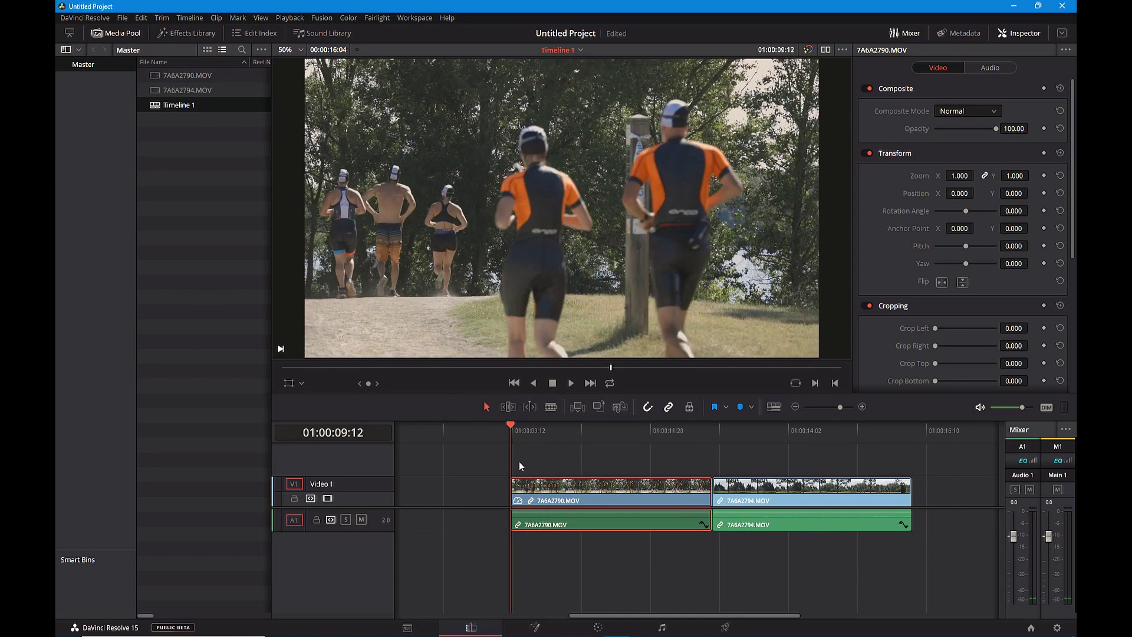
- Open the Retime Curve on the first clip, 7A6A2790.MOV, and display its Retime Speed curve instead of Retime Frame
right_click(563, 499)
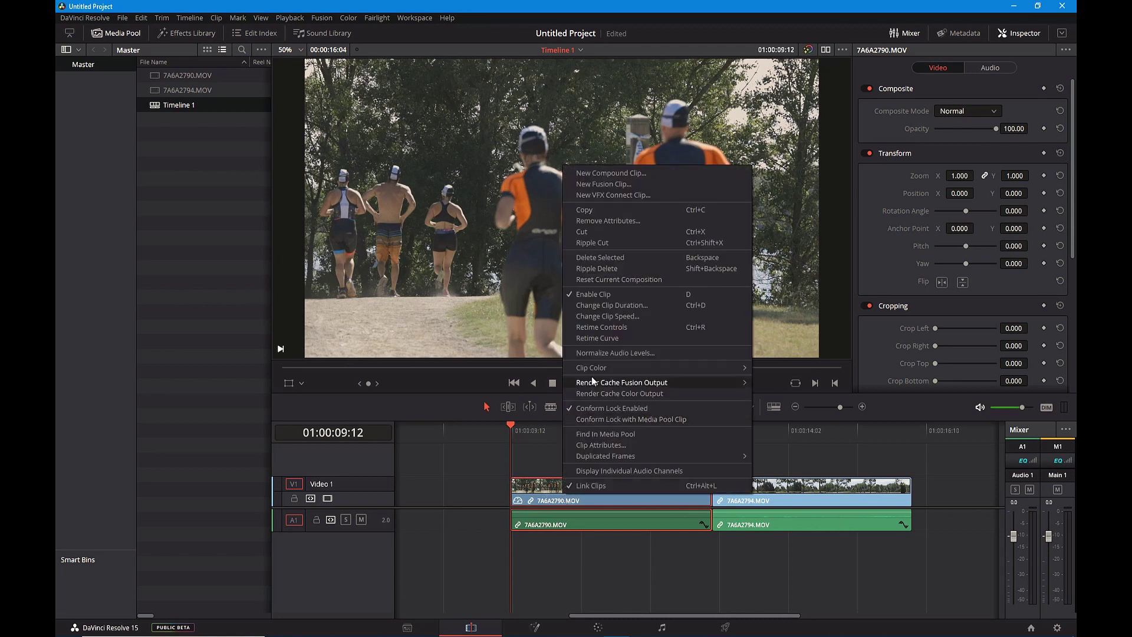
click(610, 340)
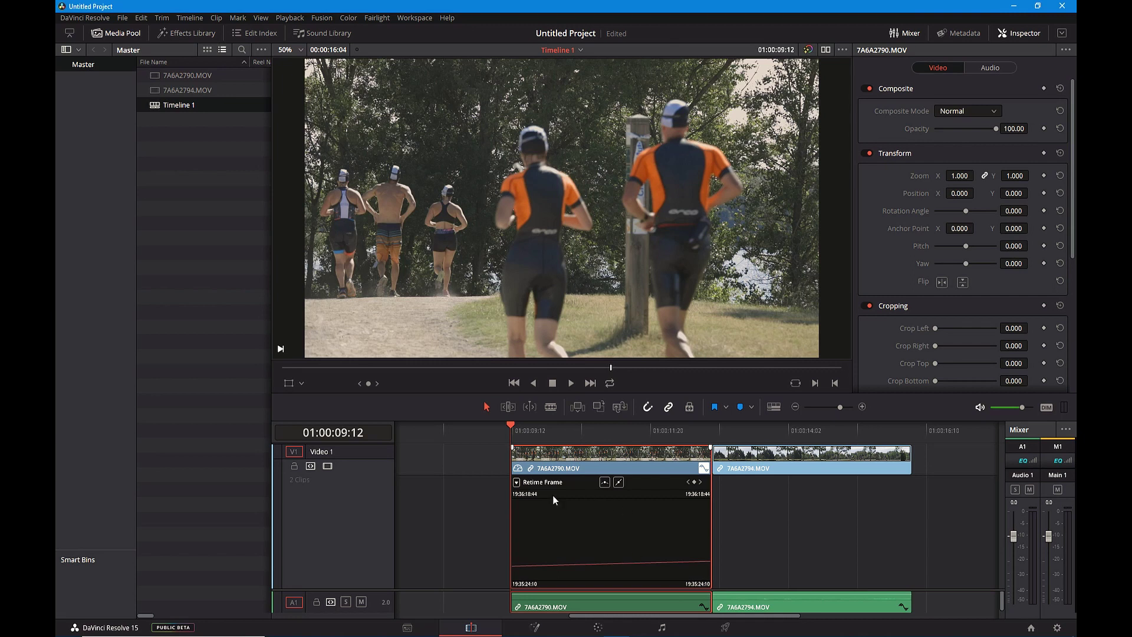
click(517, 481)
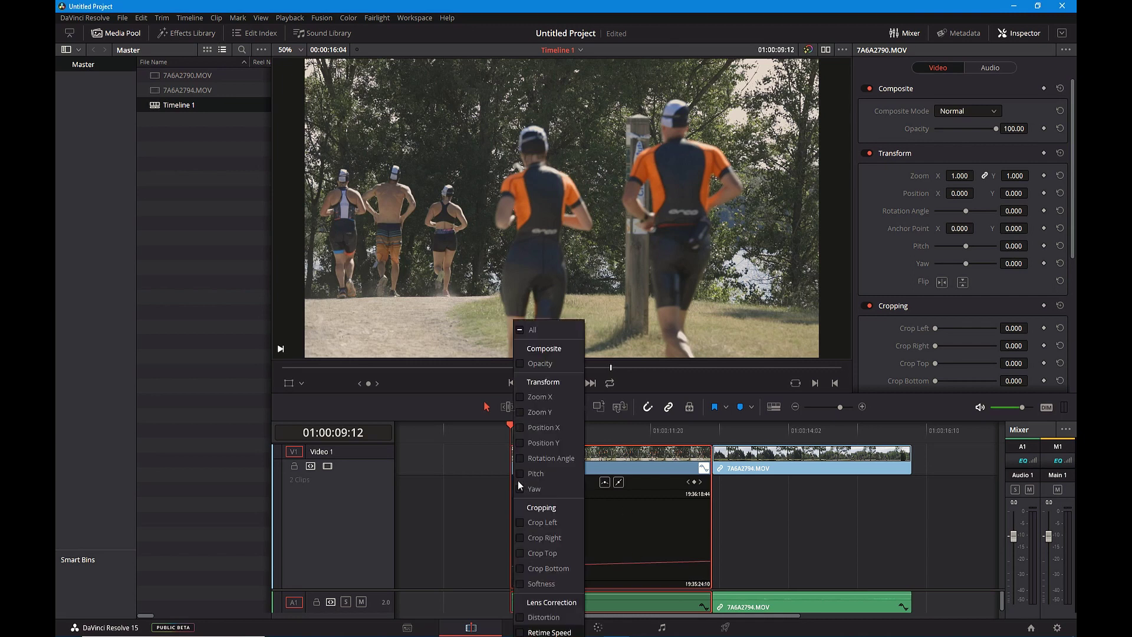
click(520, 632)
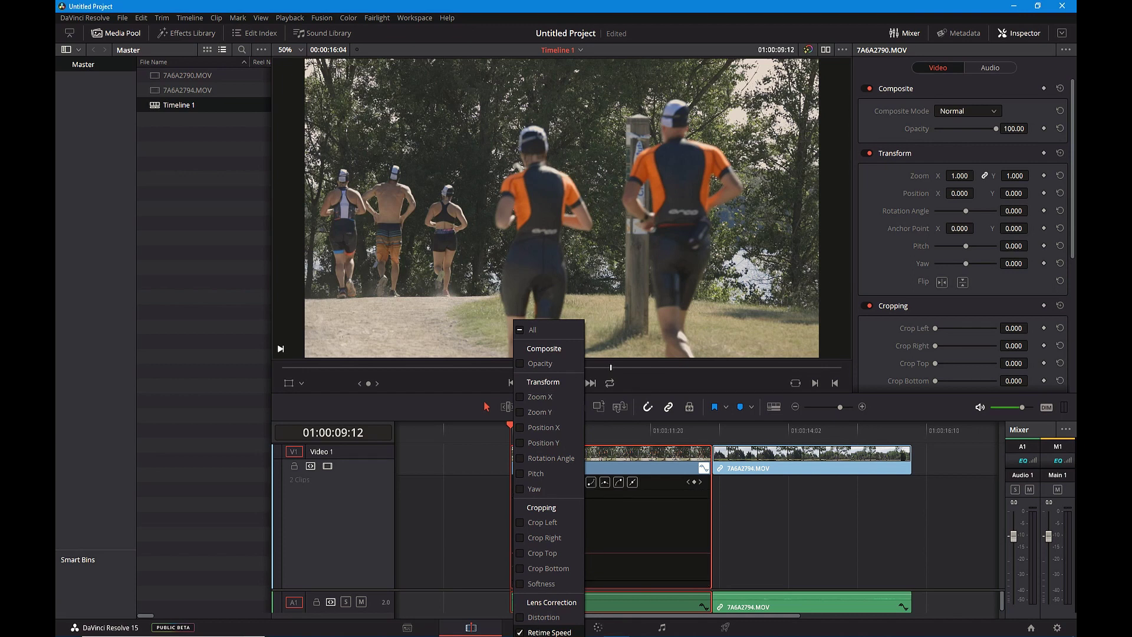
click(631, 557)
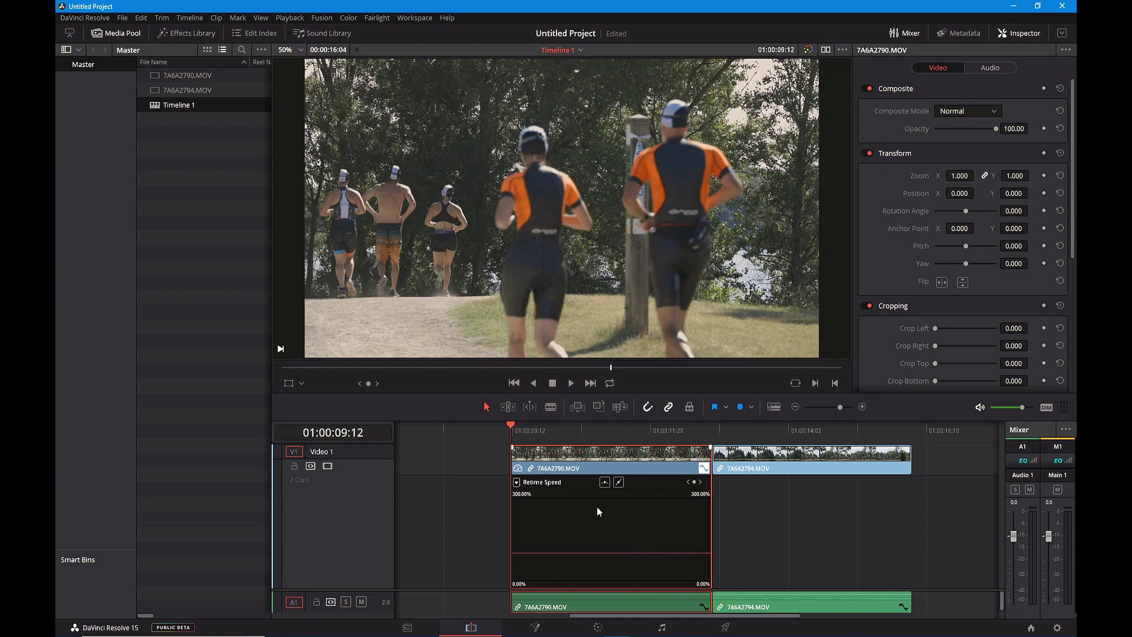
- Make room by moving the second clip away, and lower the first clip's Retime Speed curve to 50.33%
scroll(596, 516, up, 4)
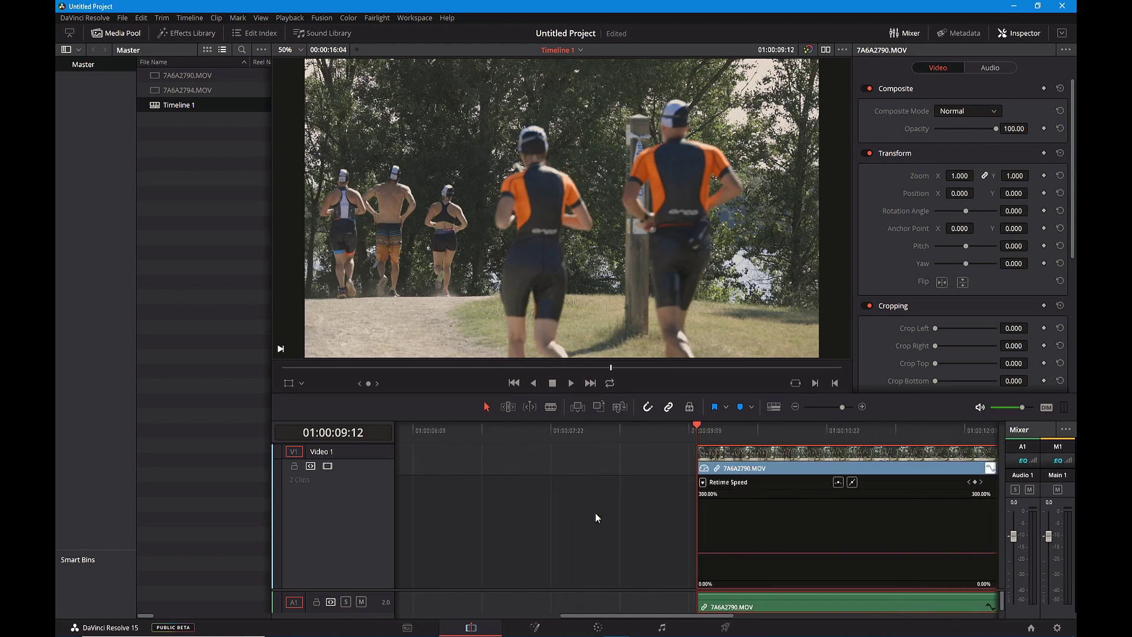
scroll(681, 523, down, 3)
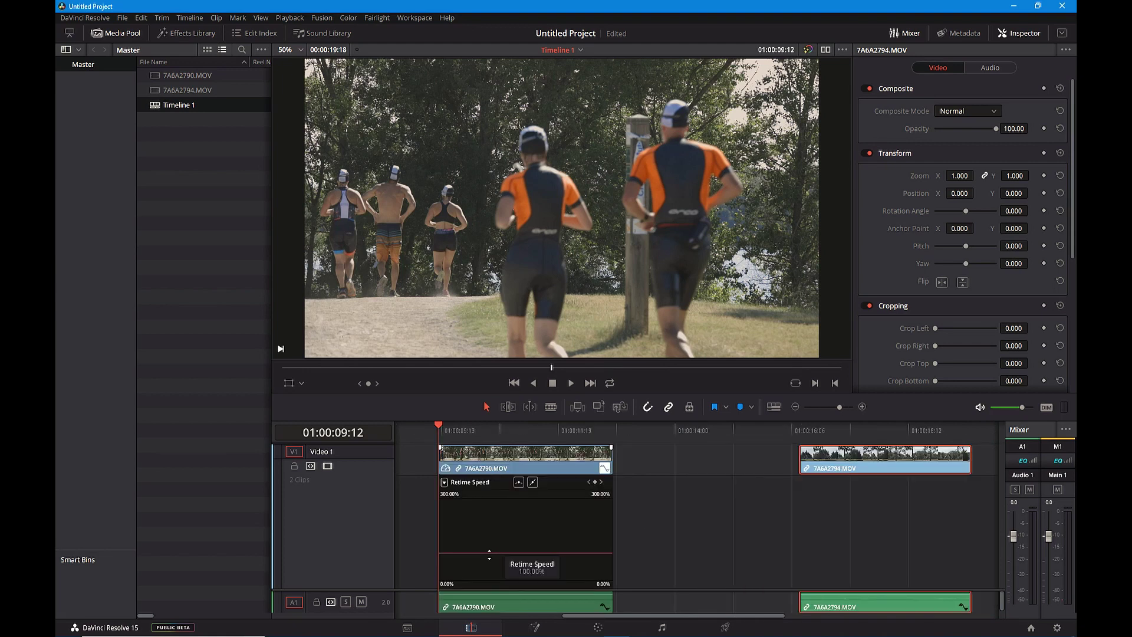
drag(489, 554, 511, 624)
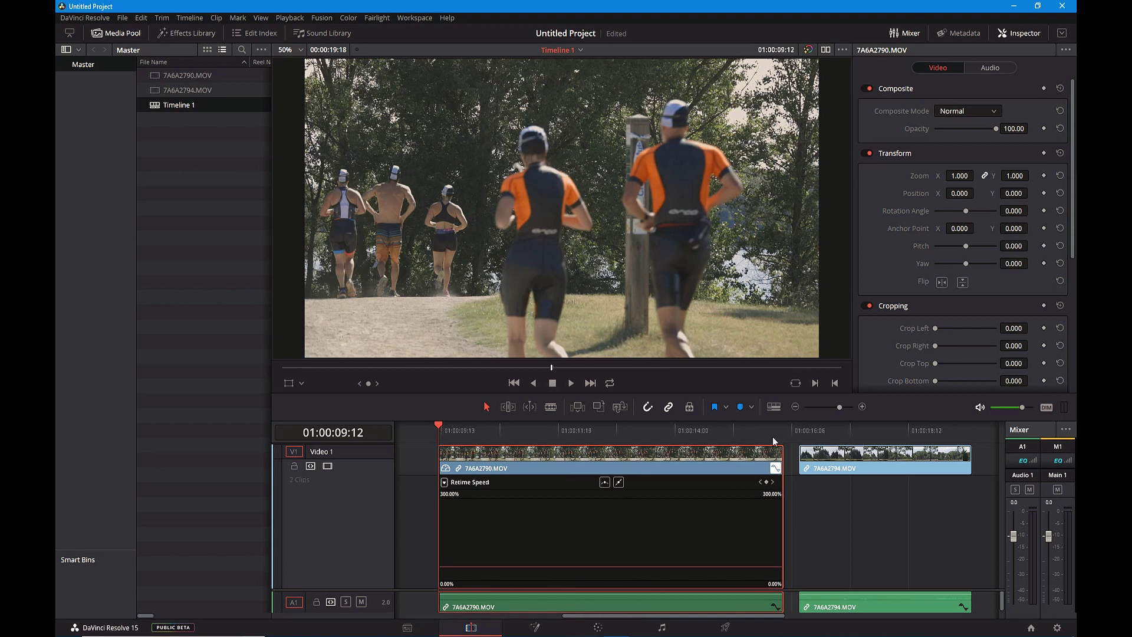
- Move the second clip against the end of the lengthened first clip and play back both clips
click(849, 467)
drag(849, 467, 833, 465)
click(571, 384)
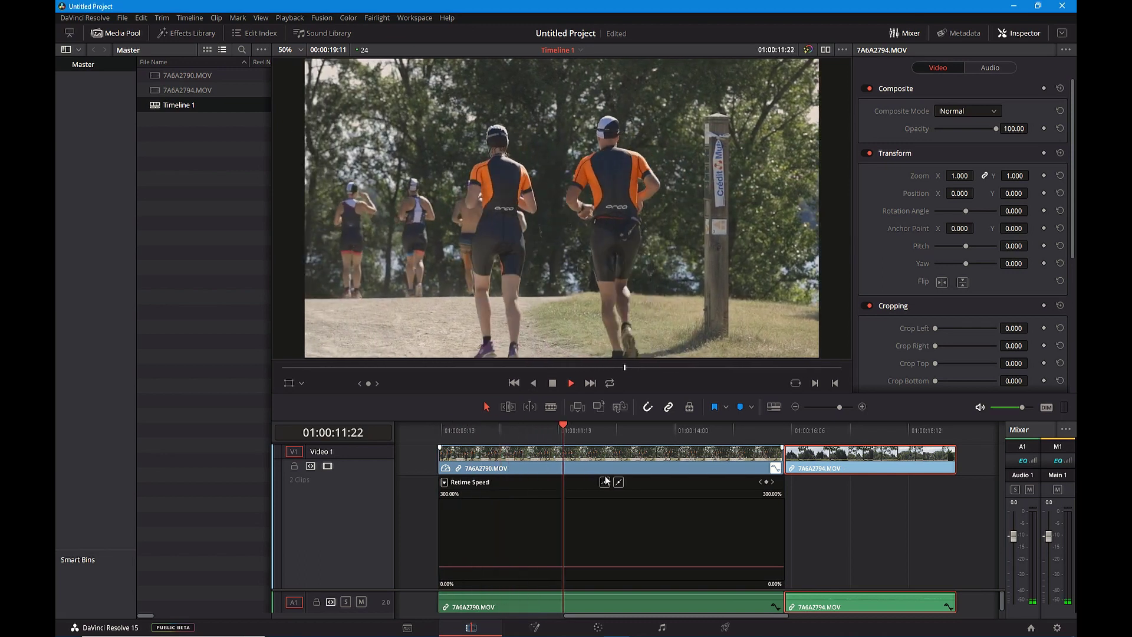
click(553, 383)
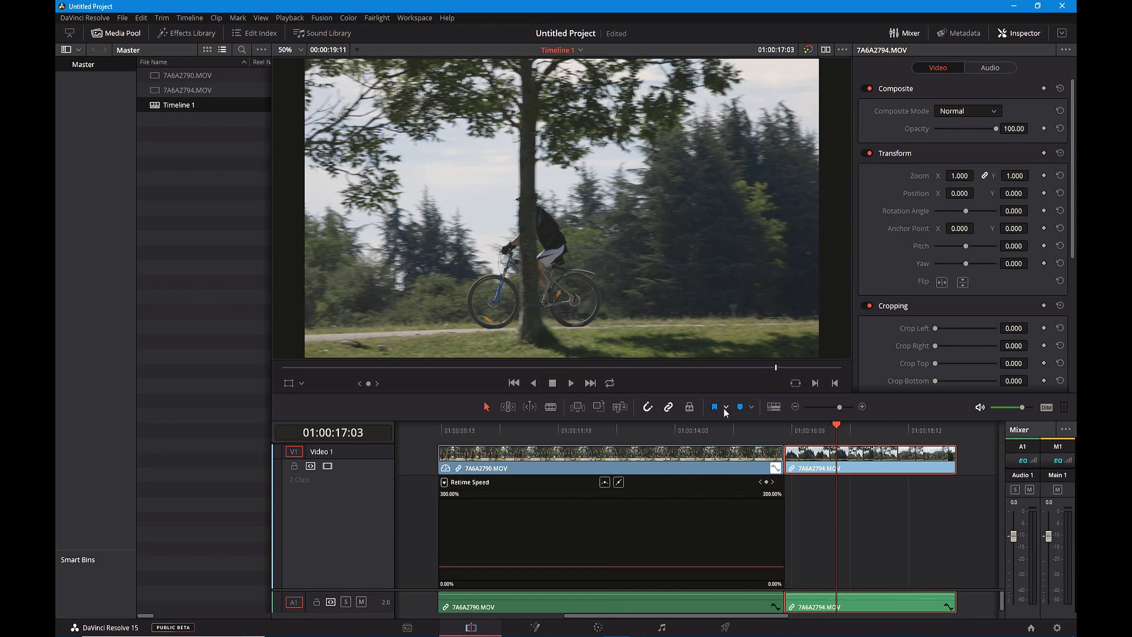
click(571, 384)
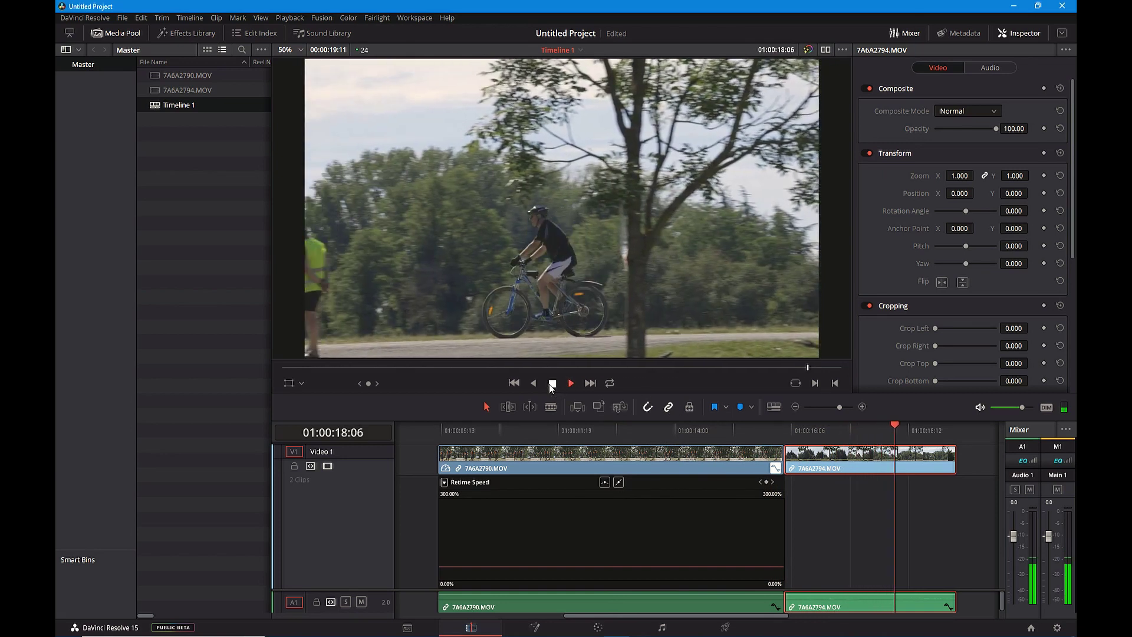
- Add a Retime Speed keyframe at 01:00:14:12 in the first clip and raise the speed after it to about 100%
drag(897, 424, 698, 440)
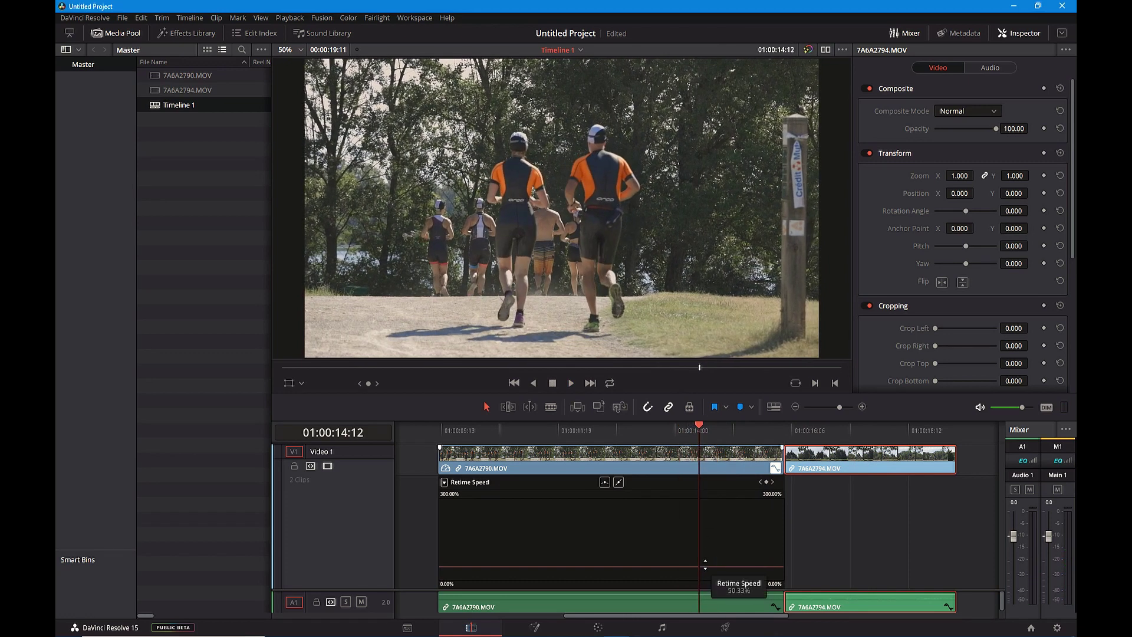
click(767, 483)
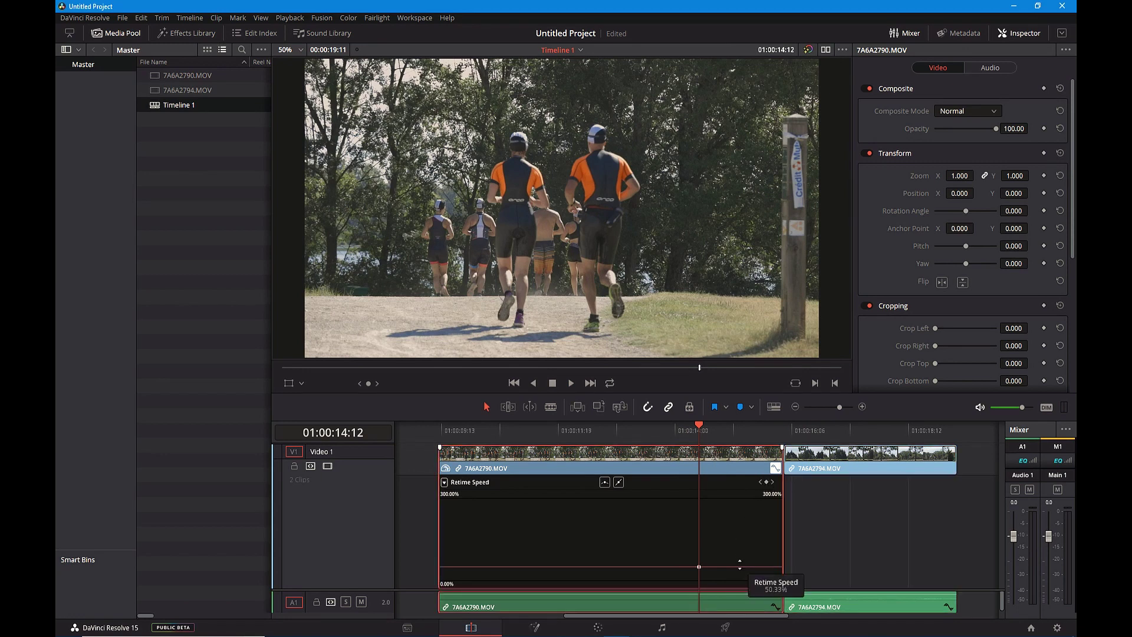
drag(739, 563, 732, 494)
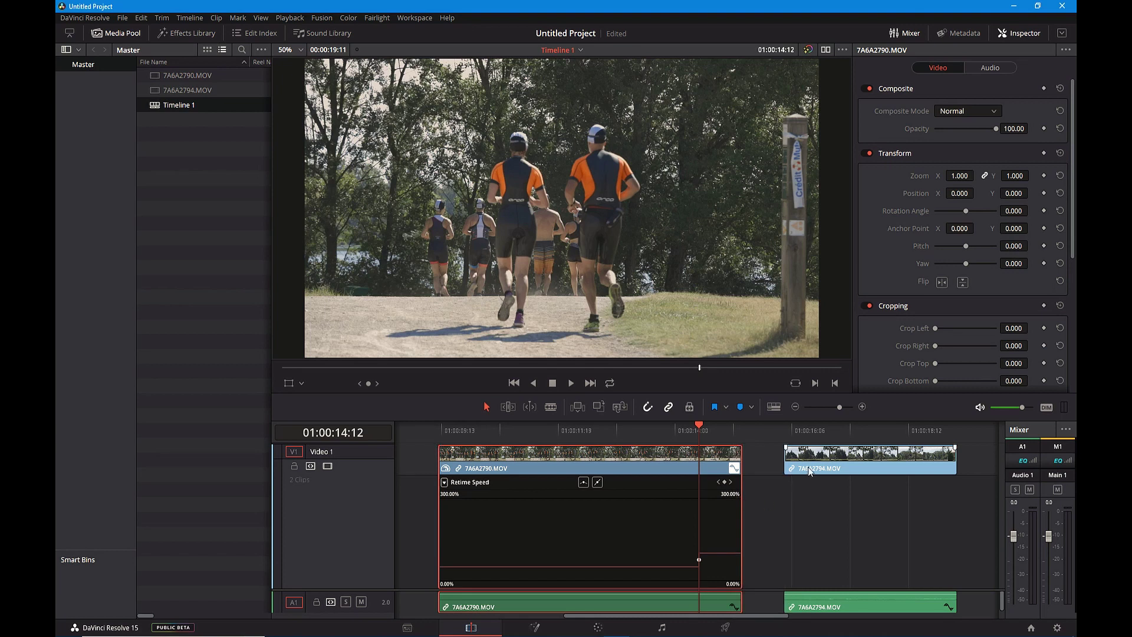
mouse_move(814, 459)
mouse_down()
mouse_move(778, 461)
mouse_move(805, 462)
mouse_up()
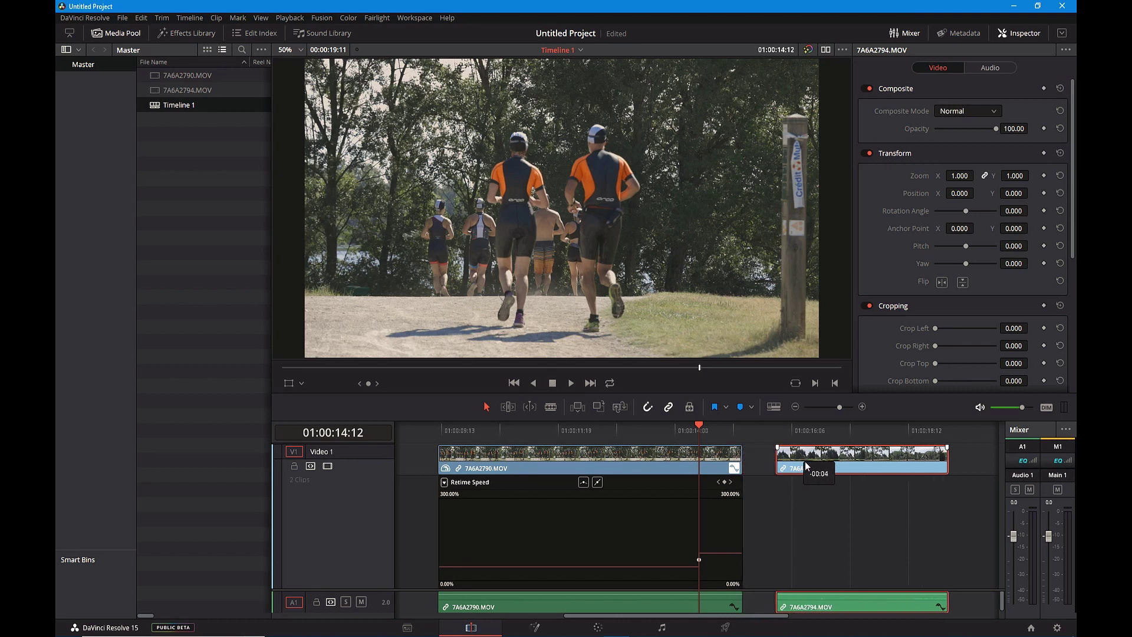
- Smooth the Retime Speed keyframe into a Bezier curve and shorten its handles for a quicker speed transition
click(700, 559)
click(583, 482)
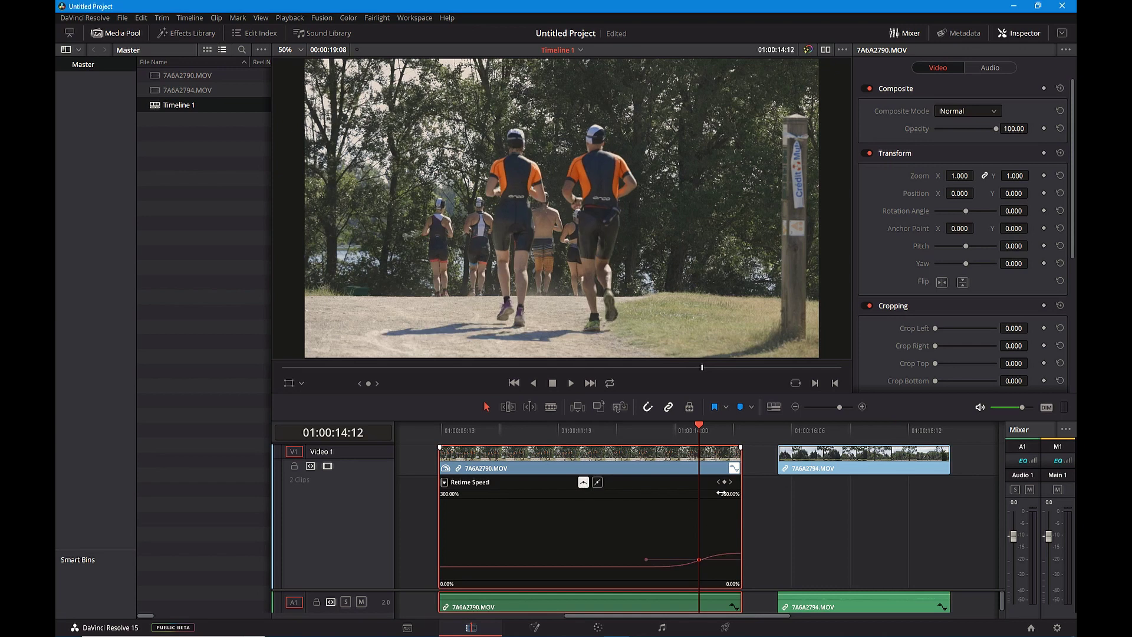
key(ctrl+equal)
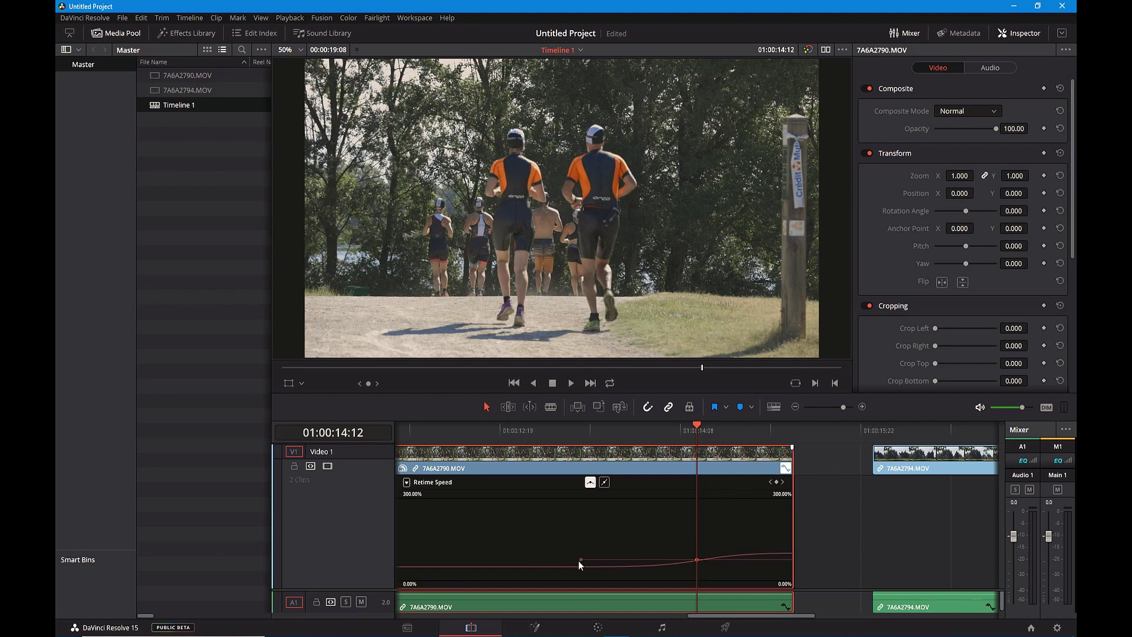
drag(581, 558, 631, 562)
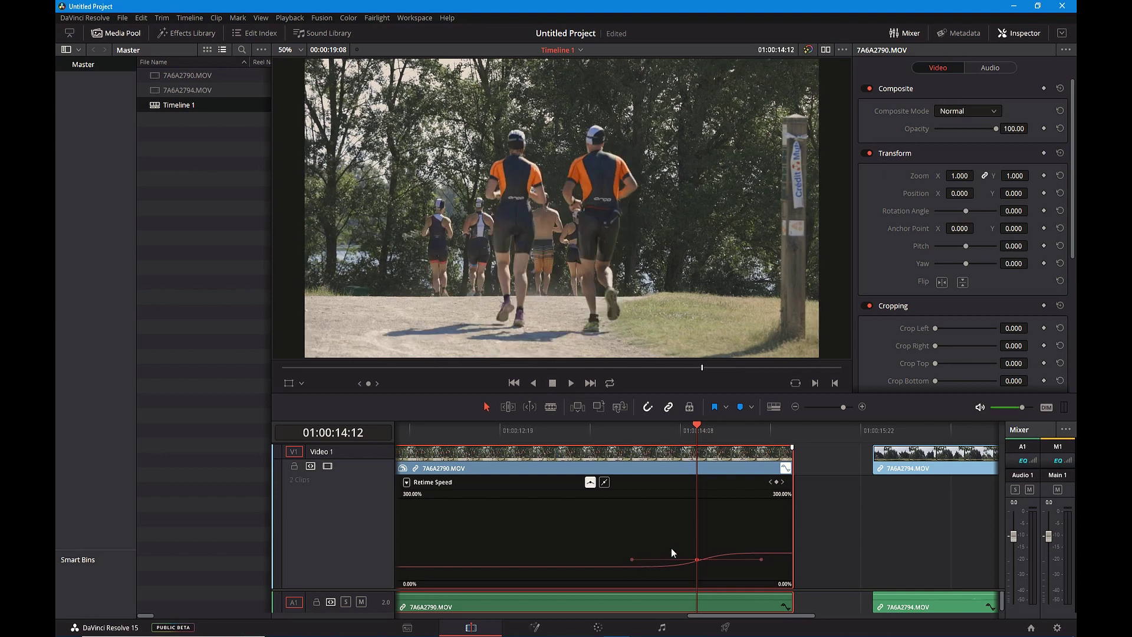
- Close the gap between the clips and play back the speed ramp from the first clip's start
click(926, 466)
drag(926, 465, 842, 471)
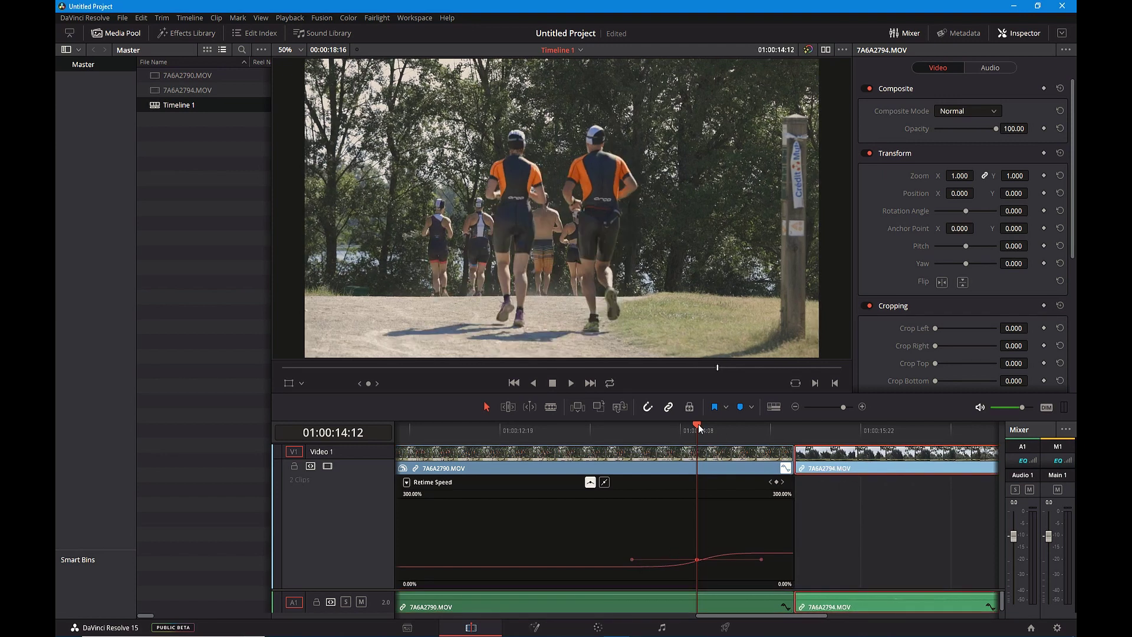
drag(698, 424, 711, 455)
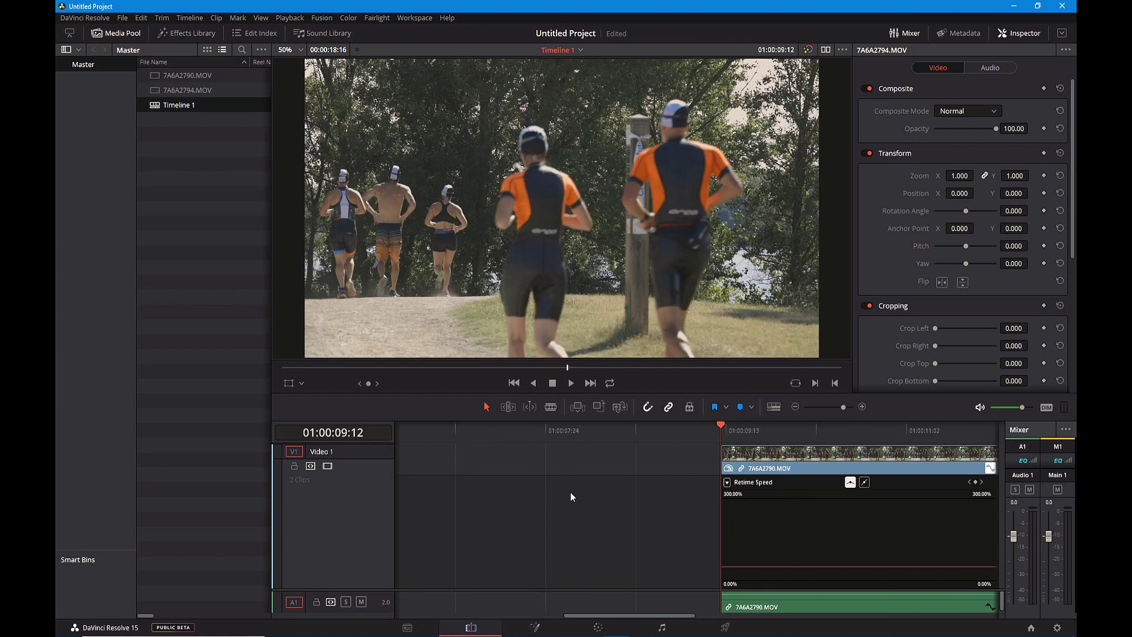
click(569, 382)
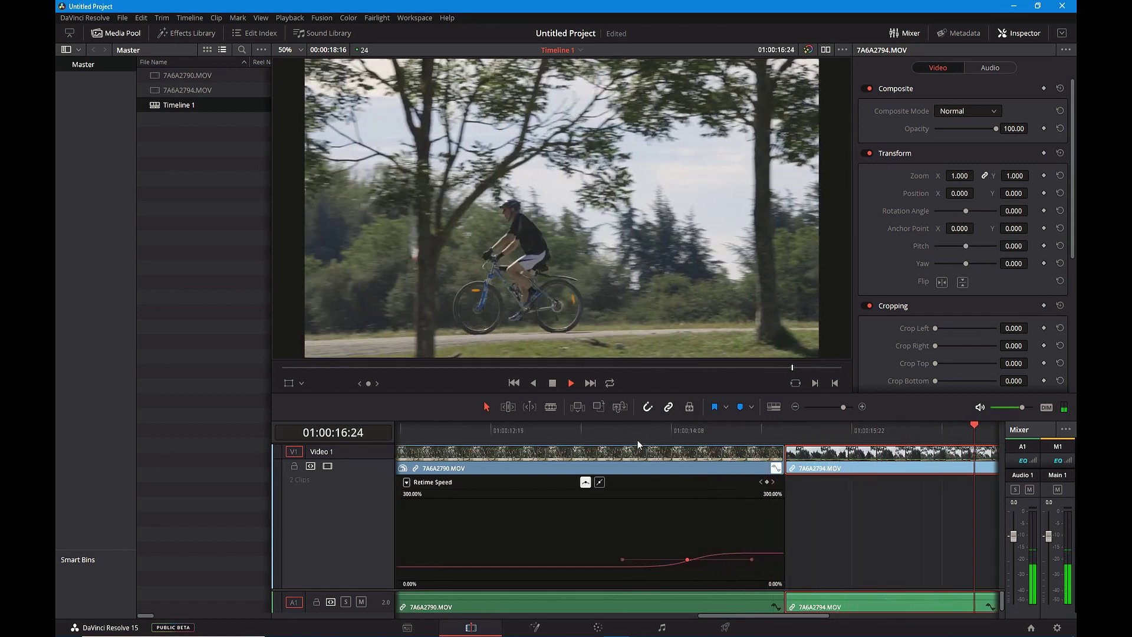
click(554, 384)
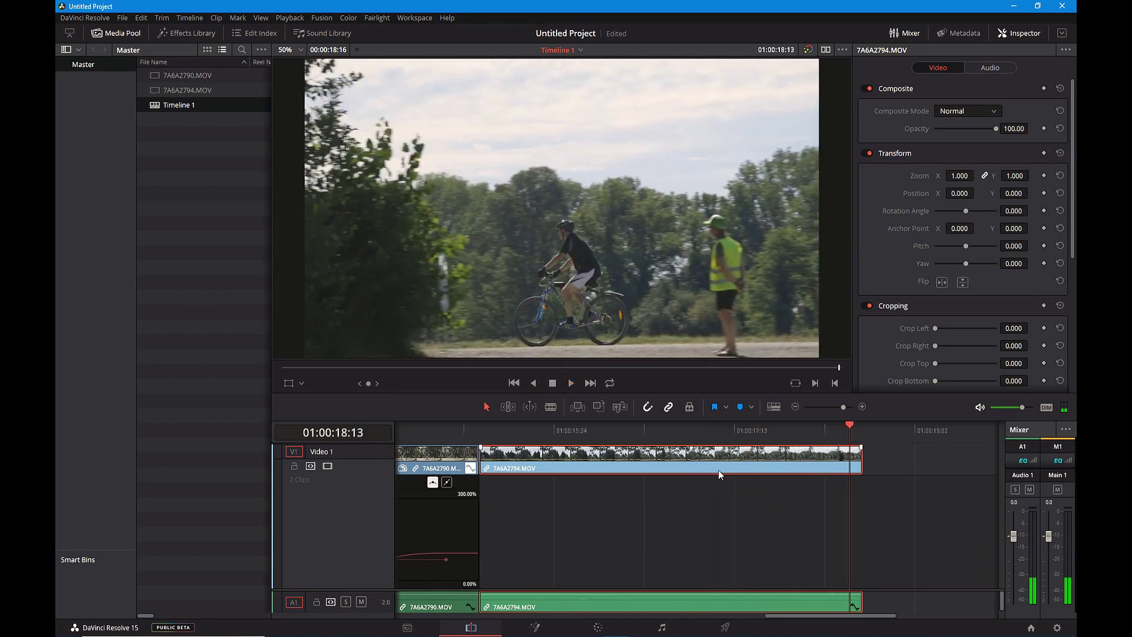